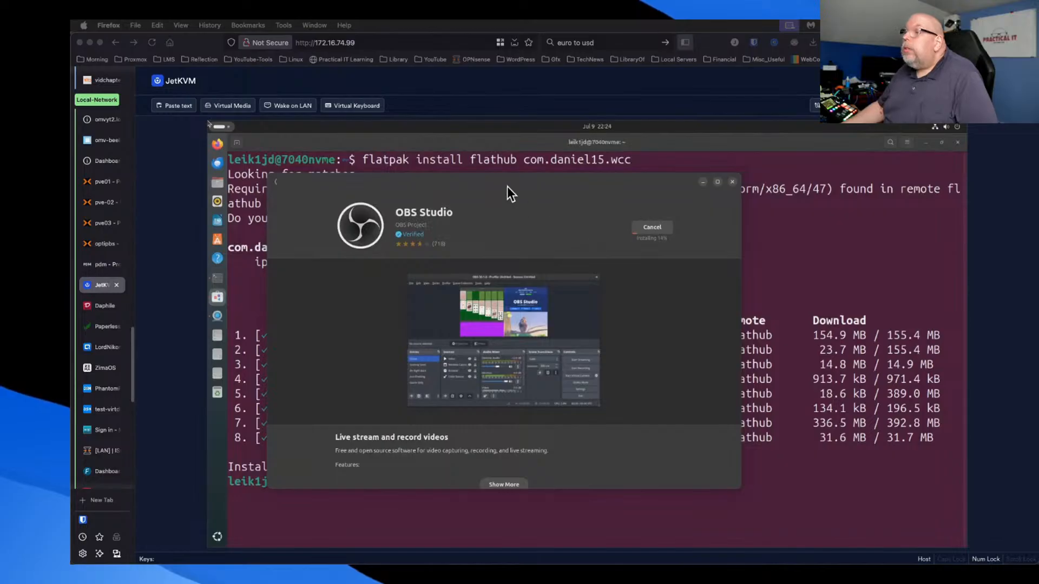
Move the OBS Studio store window aside, minimize the terminal, bring the webcam controls forward and put zoom at its minimum.
left_click_drag(508, 186, 611, 173)
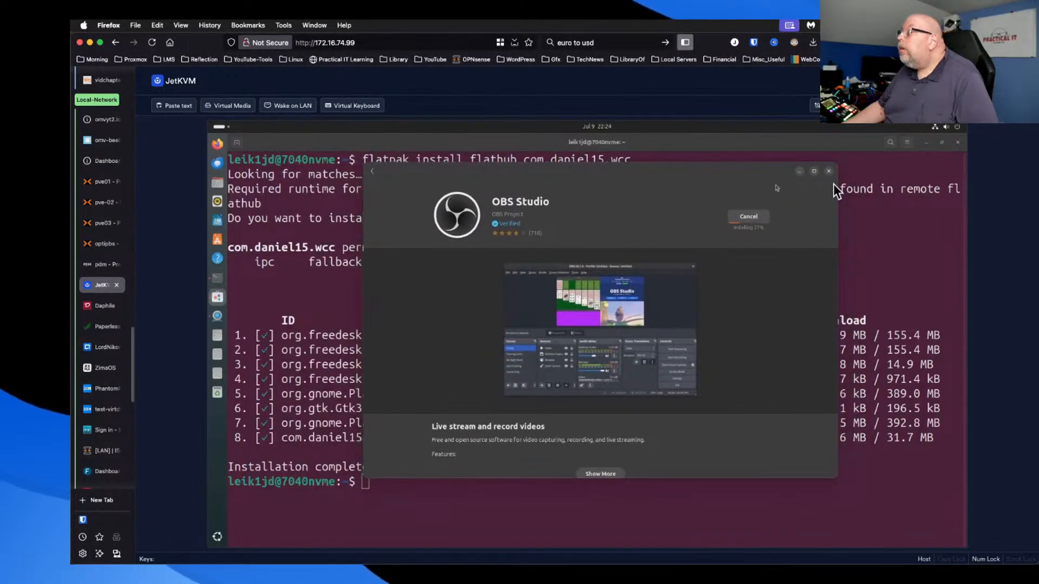
left_click(925, 143)
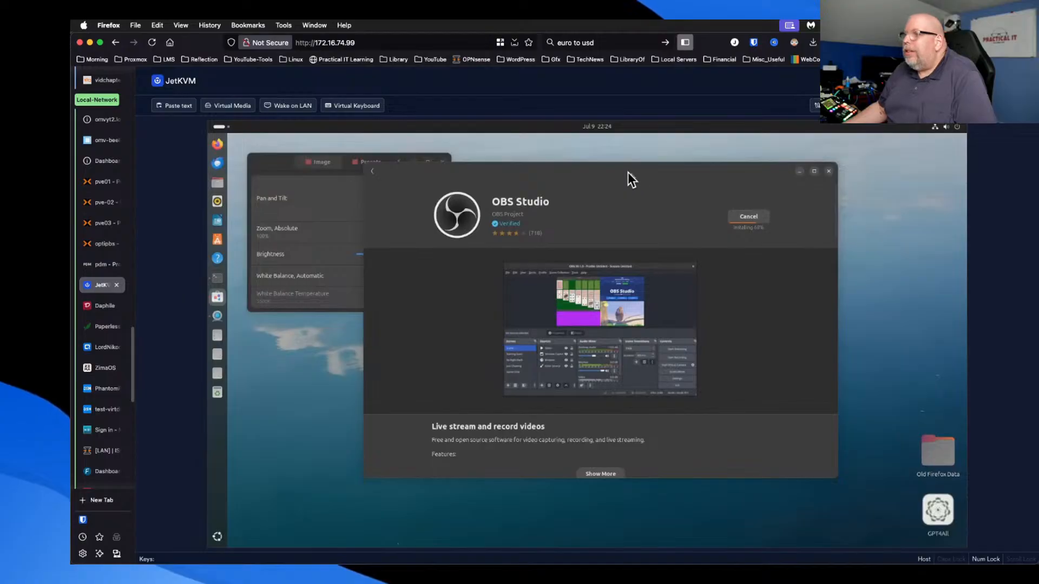
left_click_drag(625, 175, 668, 174)
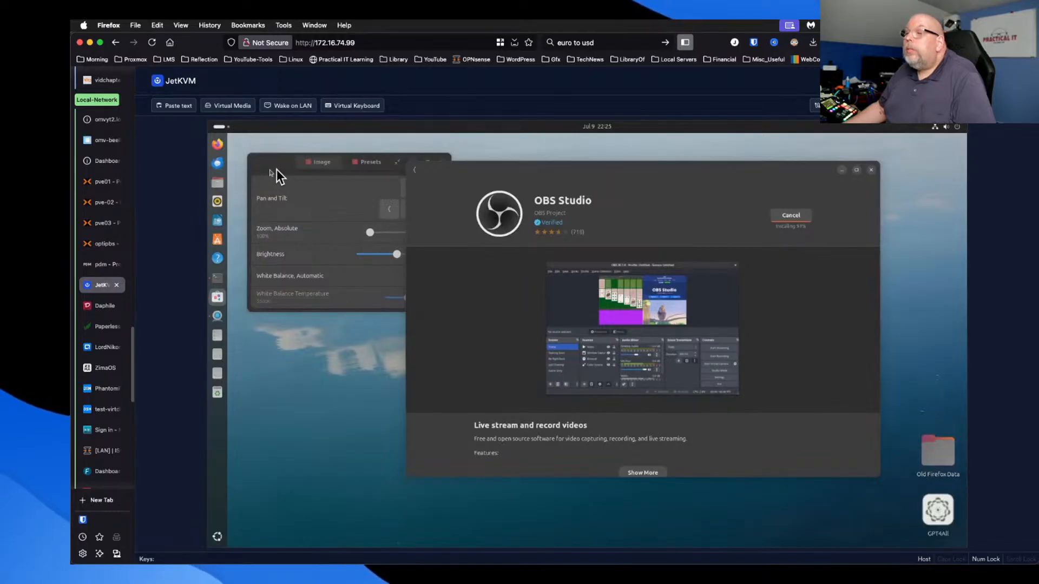
left_click(324, 191)
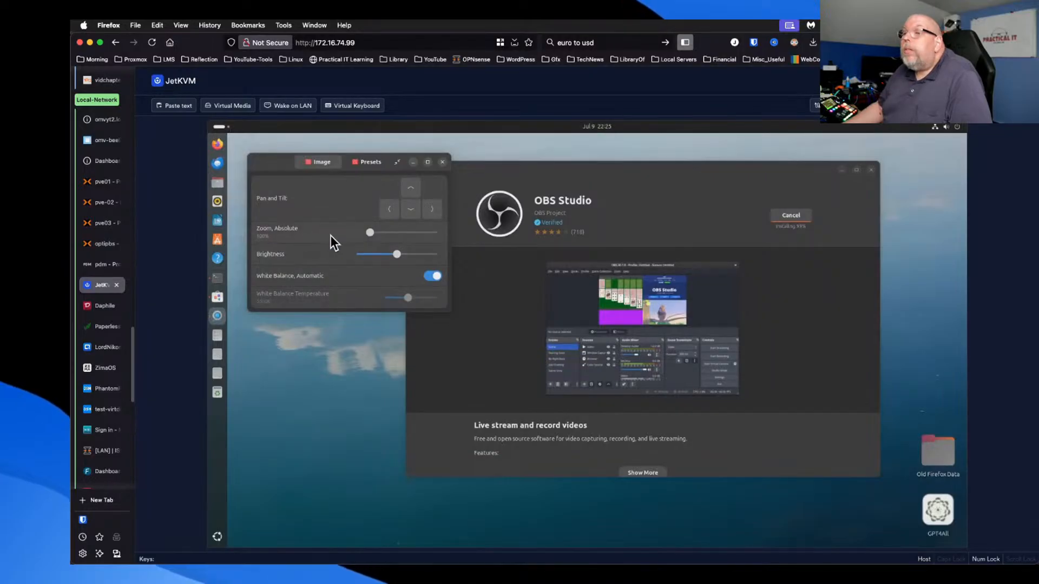
mouse_move(374, 232)
left_mouse_down()
mouse_move(400, 235)
mouse_move(362, 234)
left_mouse_up()
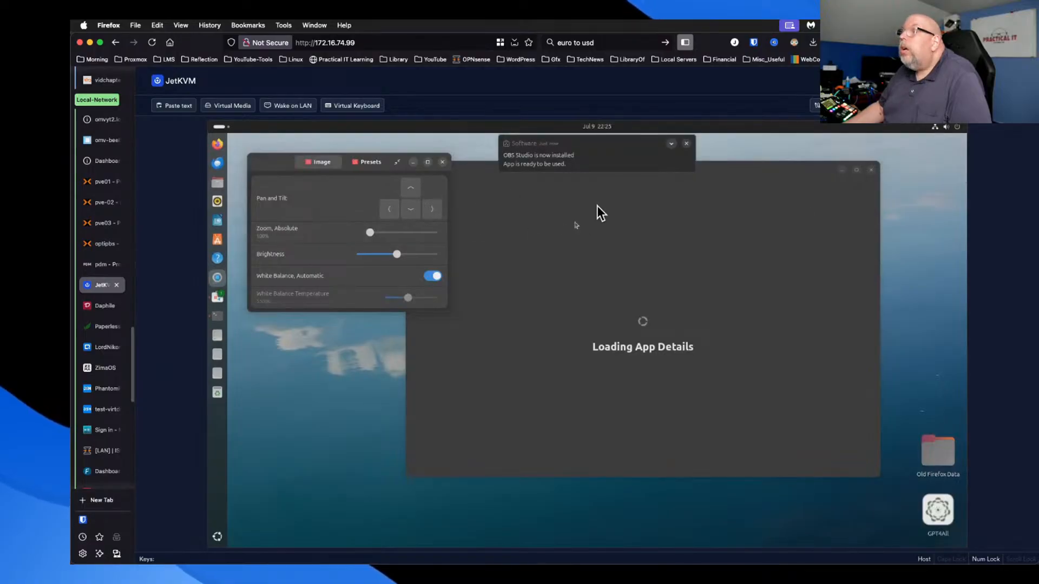
Try to launch OBS Studio from its installation notification and minimize the software store window.
mouse_move(559, 156)
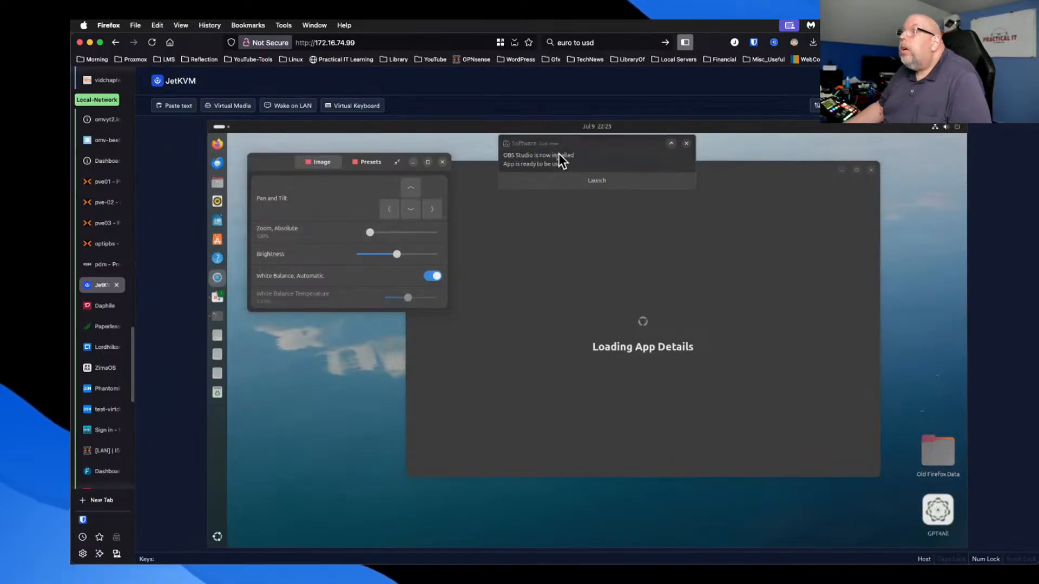
left_click(569, 184)
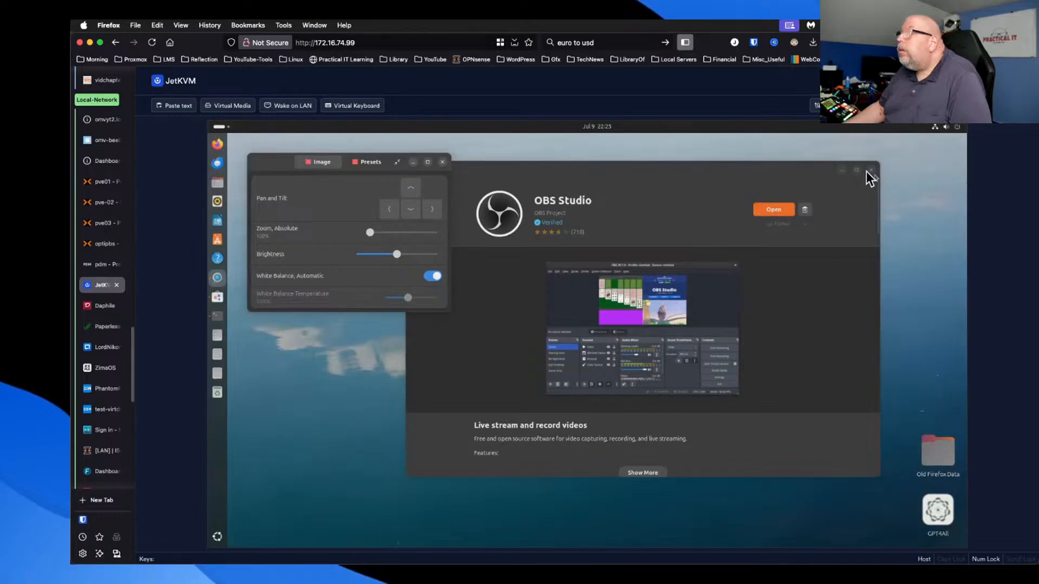
left_click(841, 172)
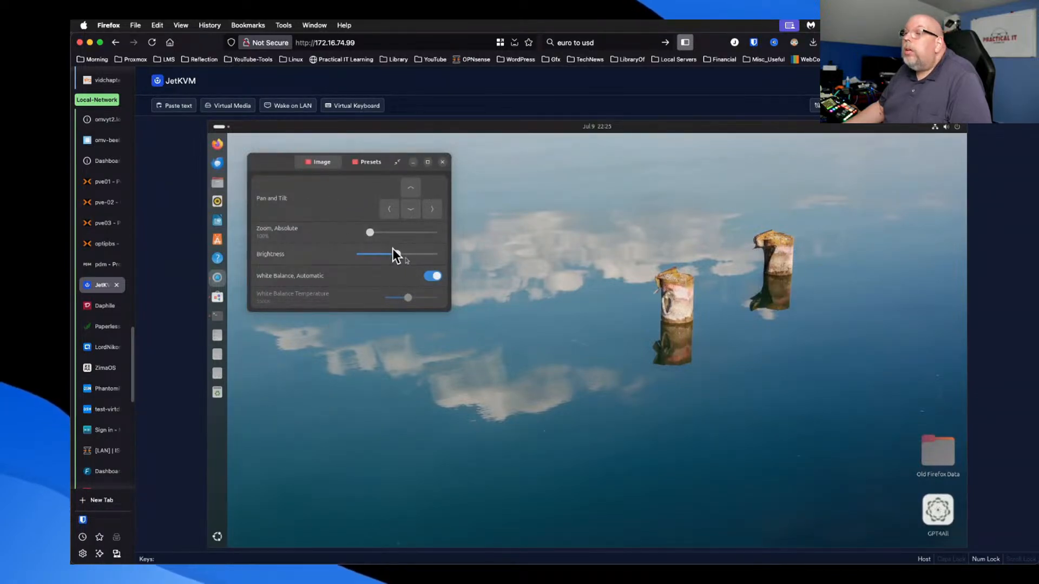
Raise the webcam zoom to its maximum in the compact control view and return to the view with all settings.
left_click(397, 163)
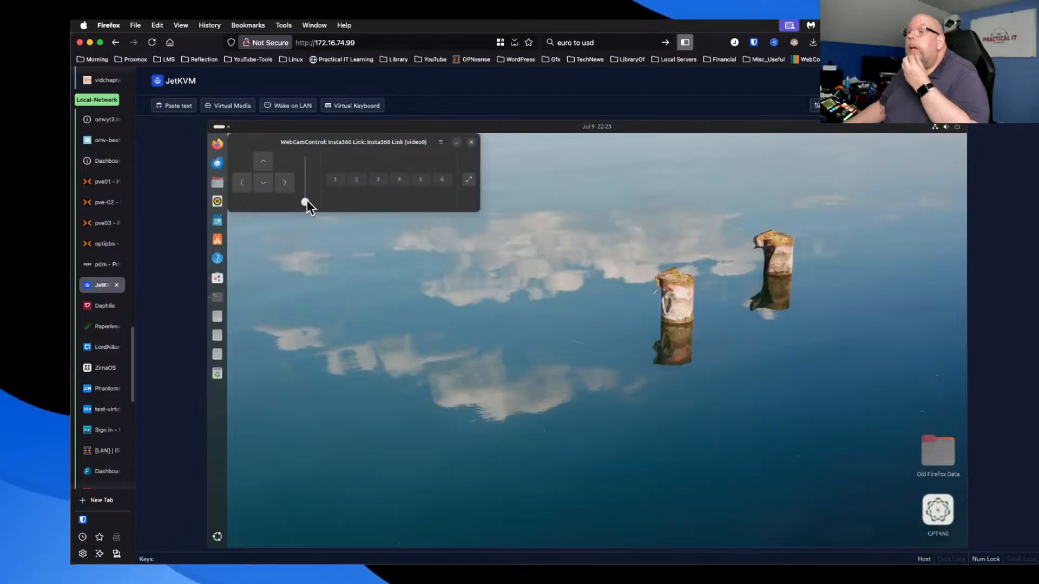
left_click_drag(305, 202, 301, 107)
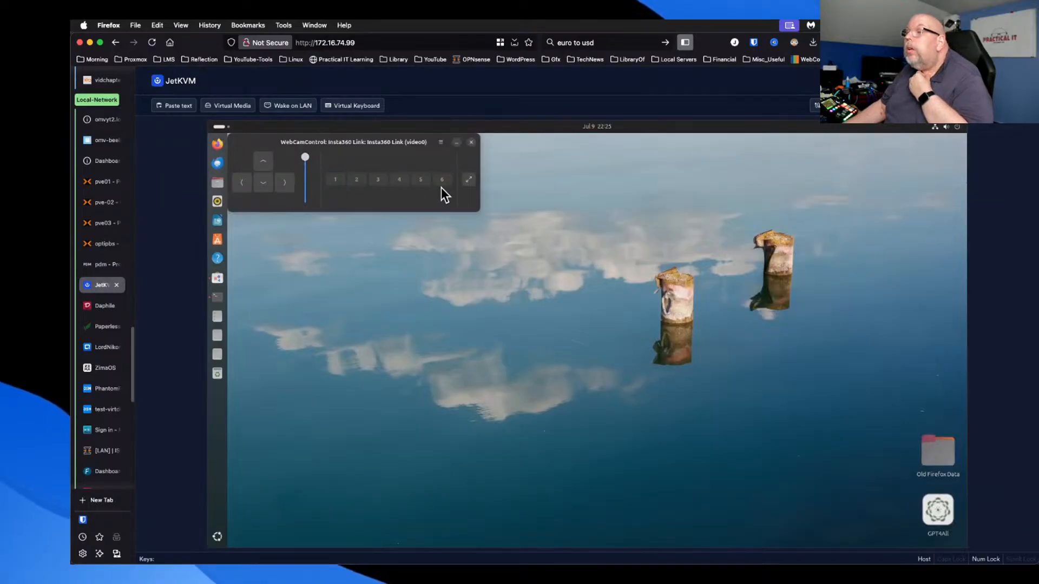
left_click(442, 142)
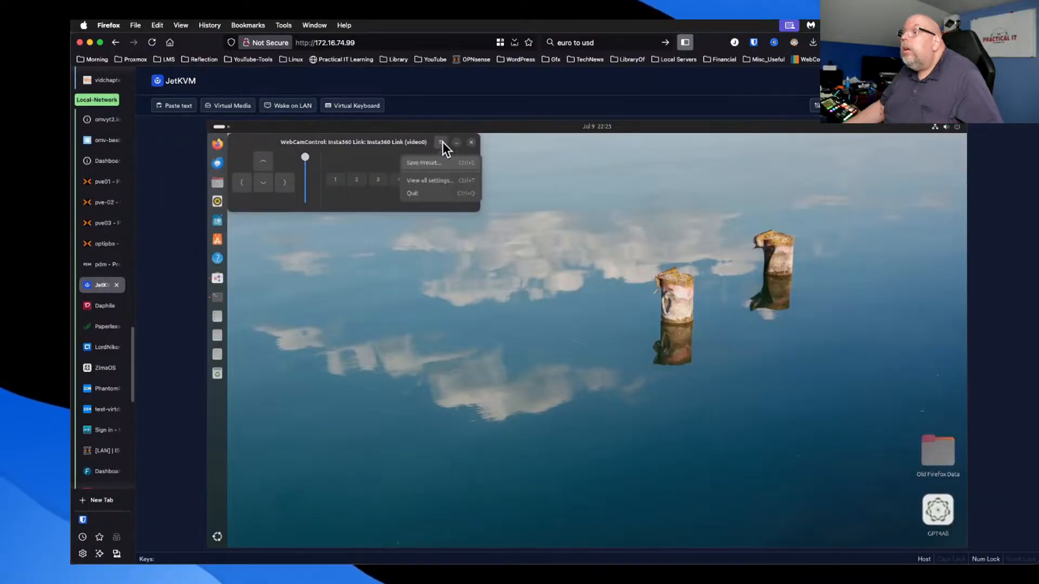
left_click(433, 181)
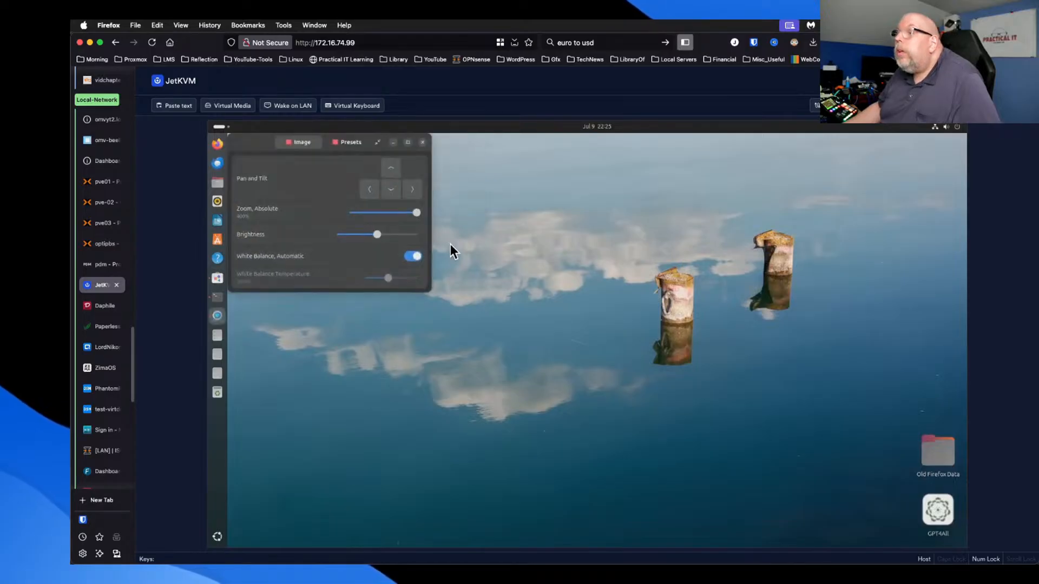
View the webcam presets, return to the image settings and move the control window slightly away from the dock.
left_click(350, 142)
left_click(301, 144)
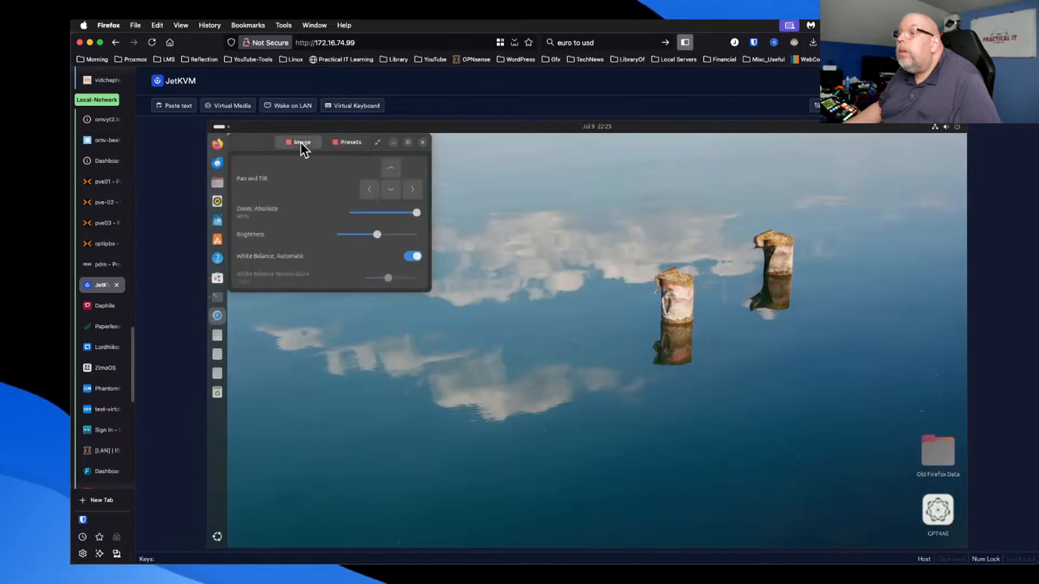
left_click_drag(251, 148, 280, 152)
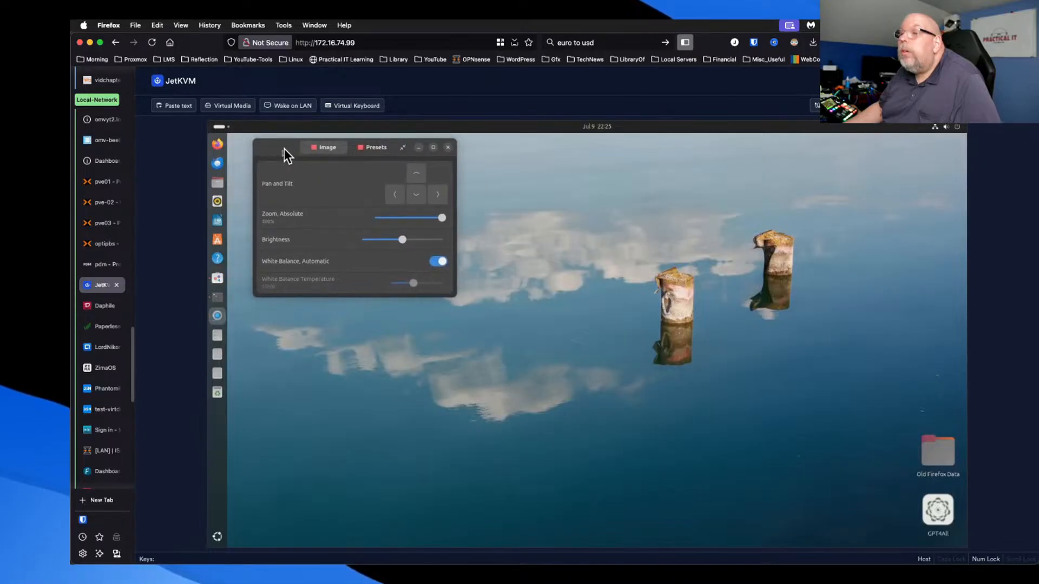
Open OBS Studio and complete the Auto-Configuration Wizard optimized just for recording, keeping the default video settings.
left_click(220, 538)
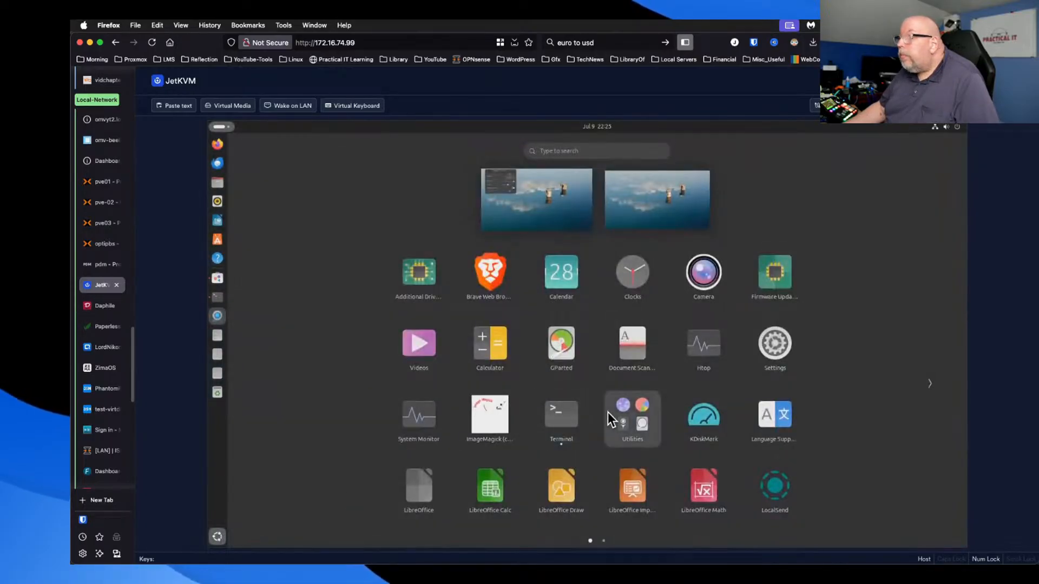
scroll(608, 412, "down", 1)
left_click(720, 416)
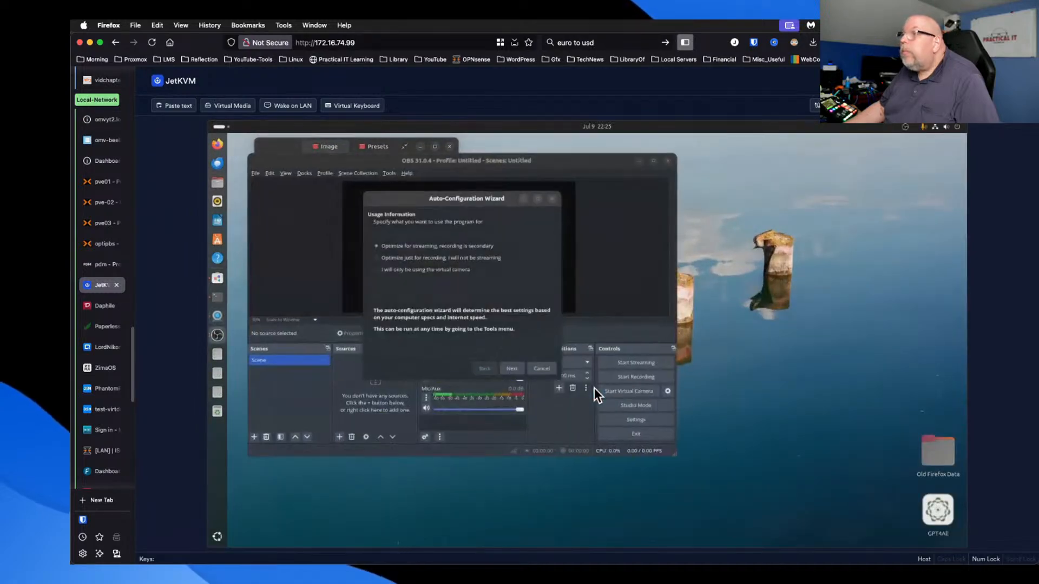
left_click(396, 258)
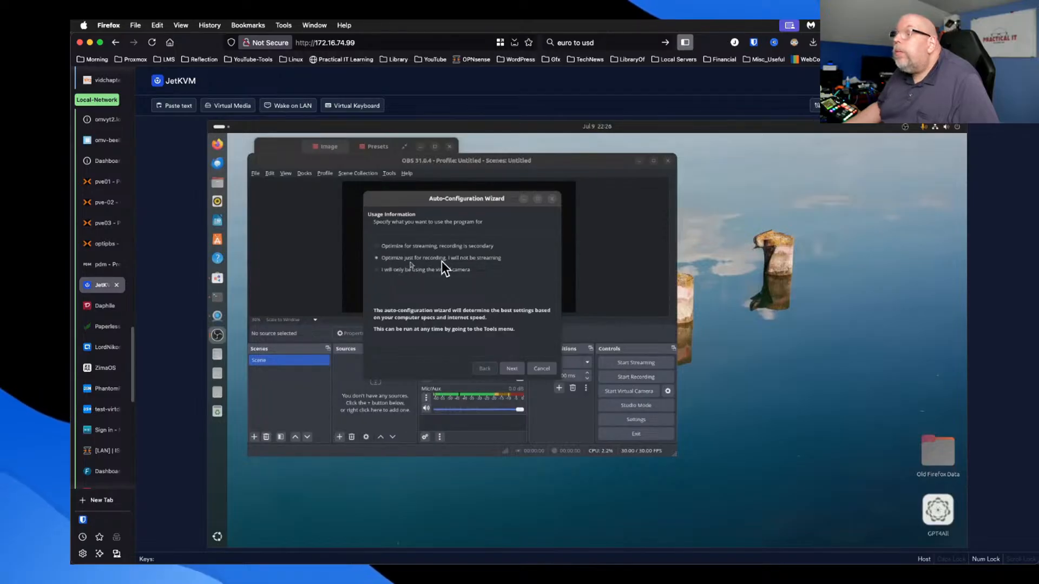
left_click(512, 370)
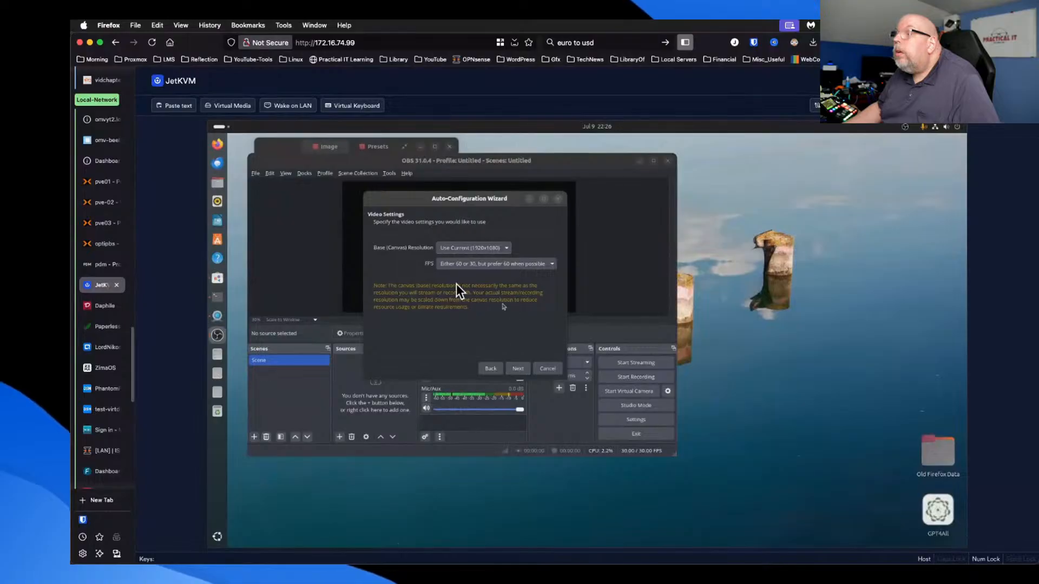
left_click(518, 368)
left_click(507, 369)
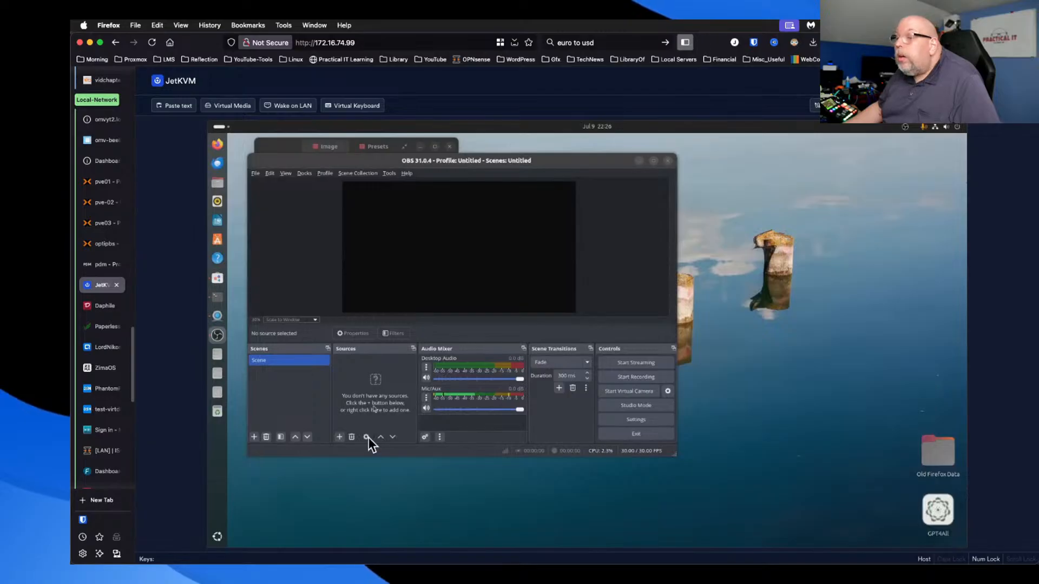
Add a Video Capture Device (V4L2) source and move the OBS main window clear of the webcam controls.
left_click(339, 437)
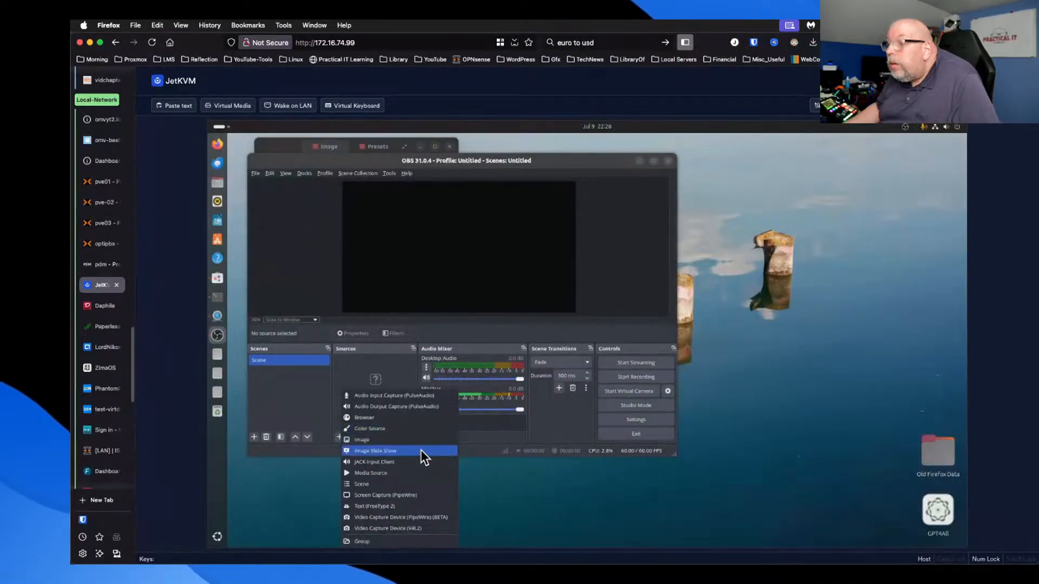
left_click(419, 529)
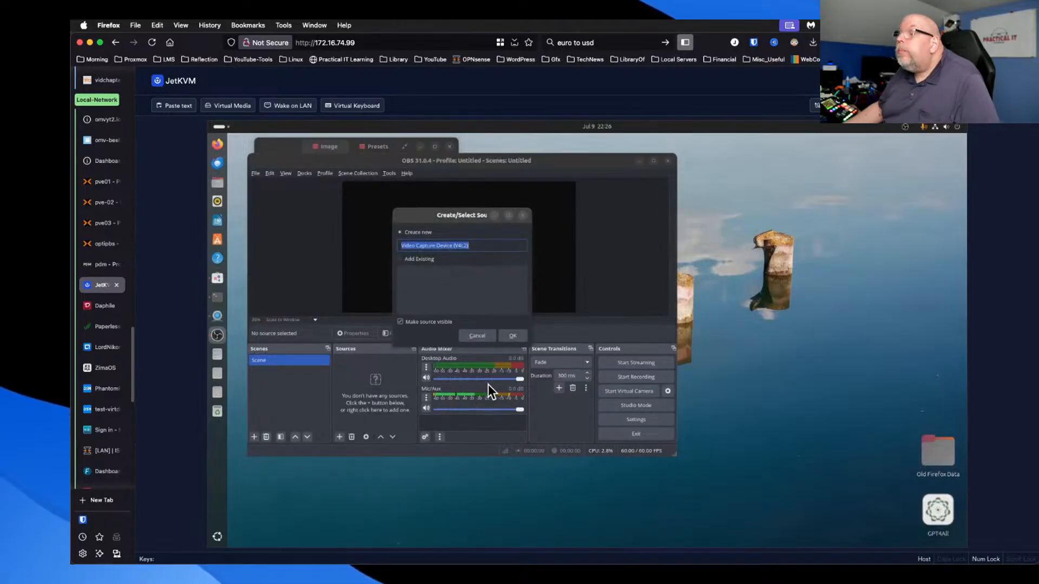
left_click(512, 336)
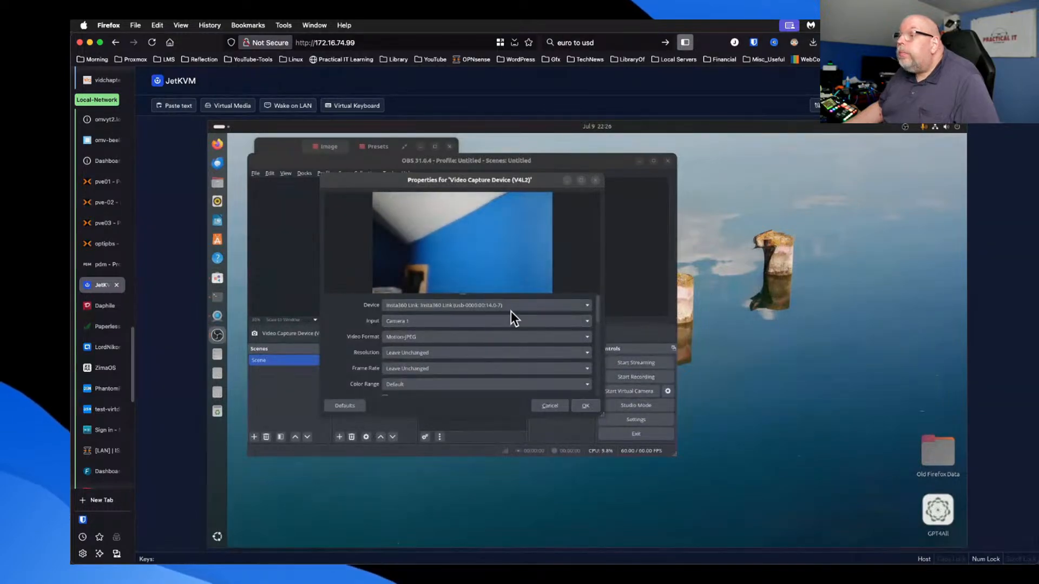
left_click_drag(447, 160, 783, 150)
left_click(277, 155)
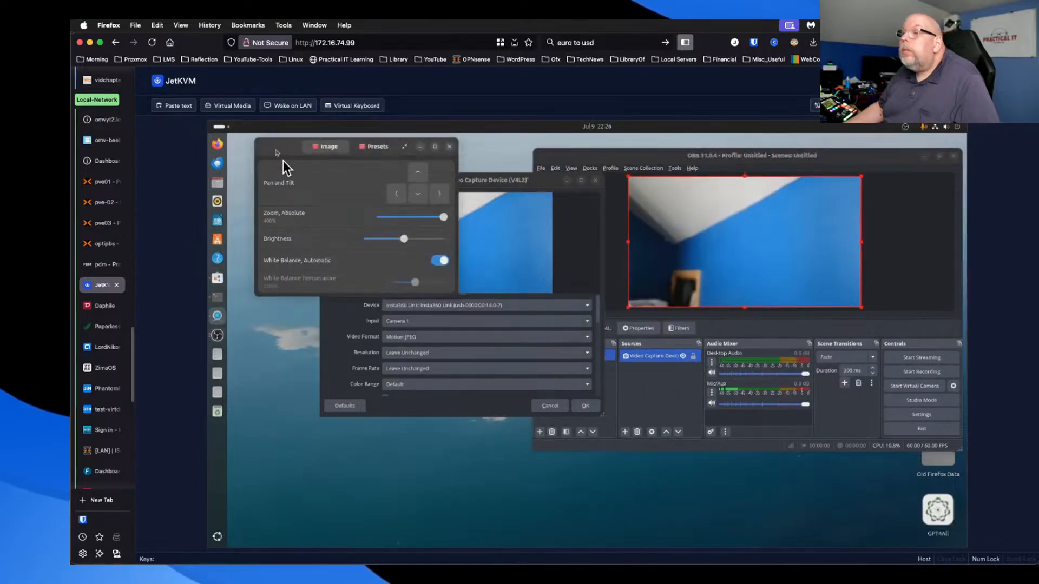
Pan the webcam left and right and lower its absolute zoom to 100% to frame the seated person.
left_click(397, 194)
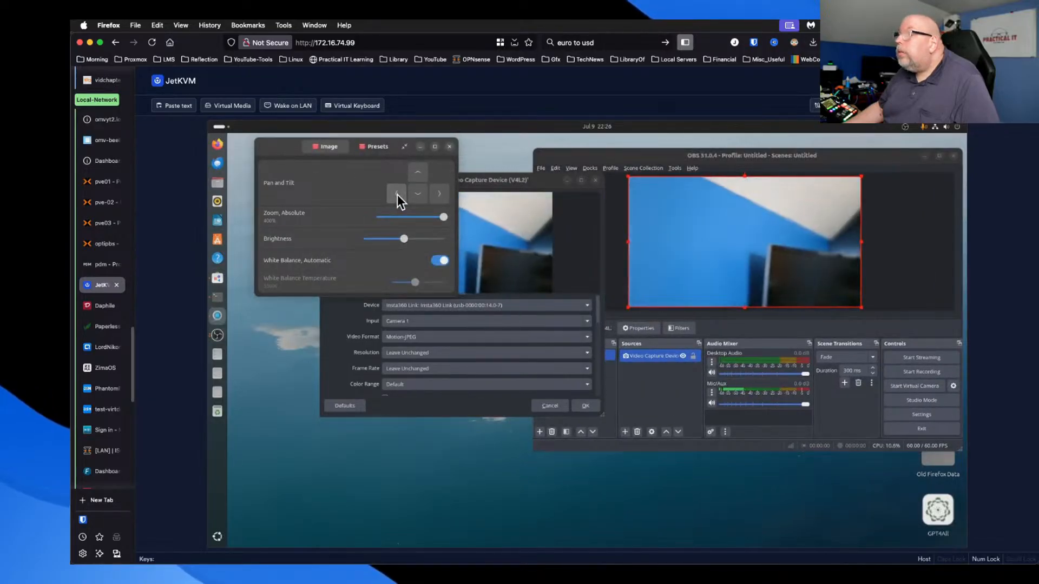
left_click(441, 193)
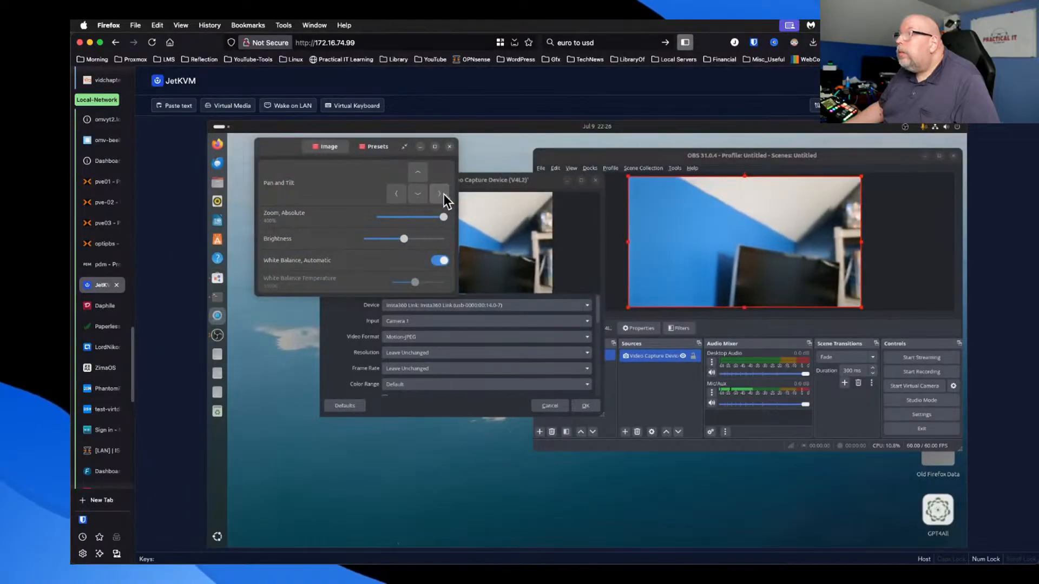
left_click(442, 194)
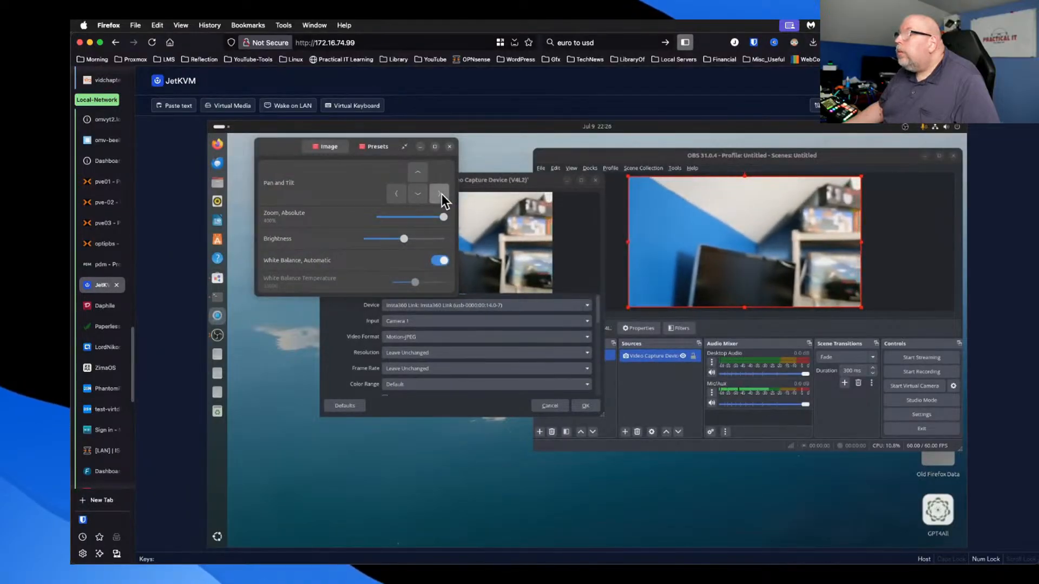
left_click(395, 194)
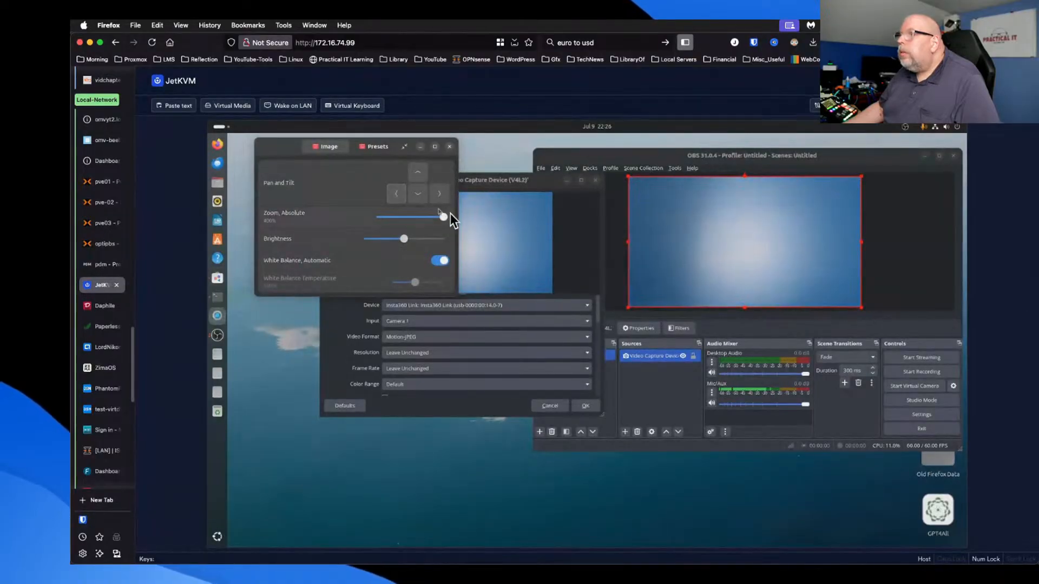
left_click_drag(441, 216, 366, 220)
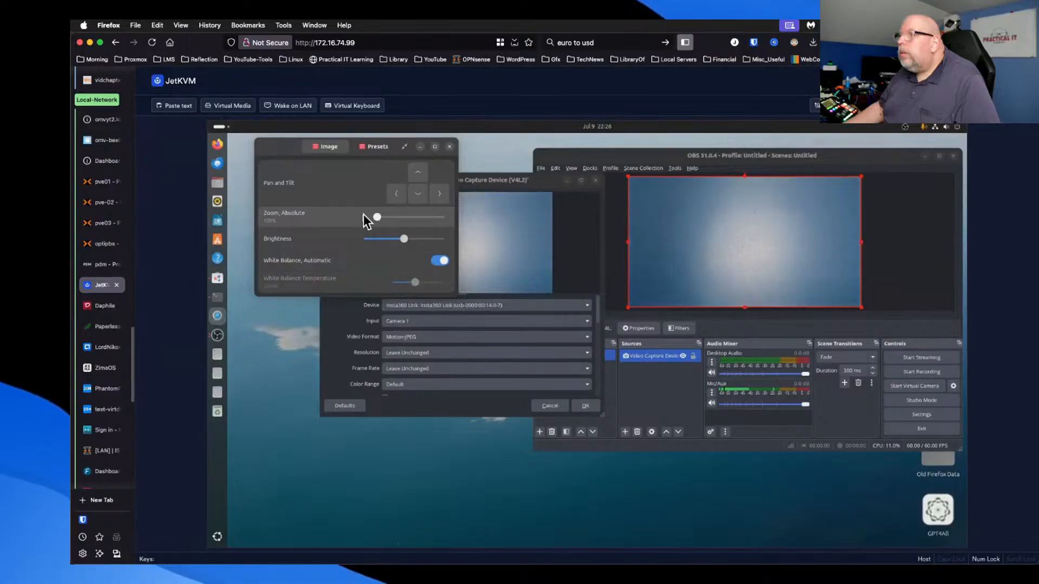
left_click(395, 195)
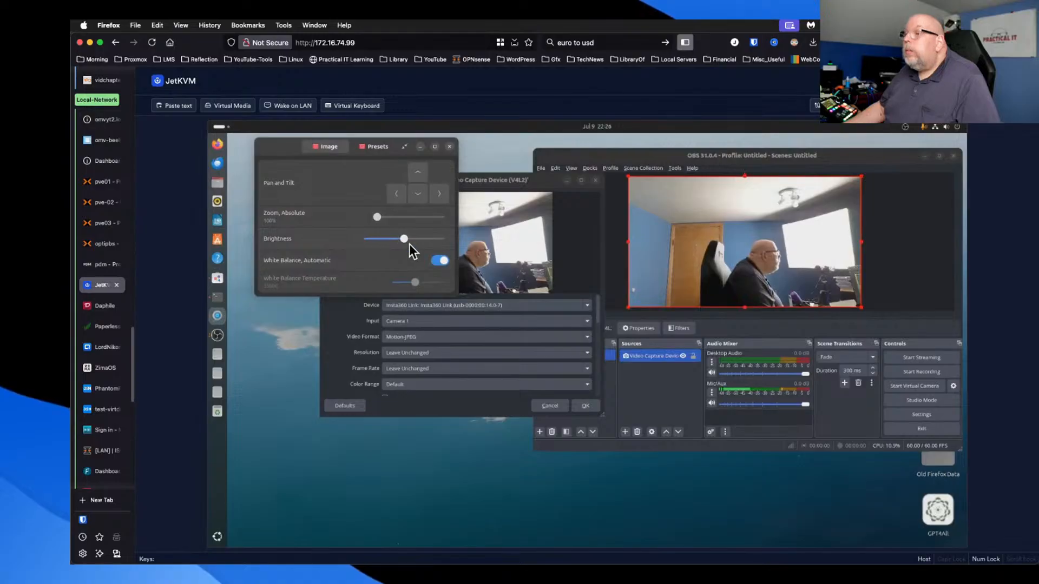
Turn off the webcam's automatic white balance and set its brightness slightly below the middle of the range.
left_click_drag(404, 239, 375, 219)
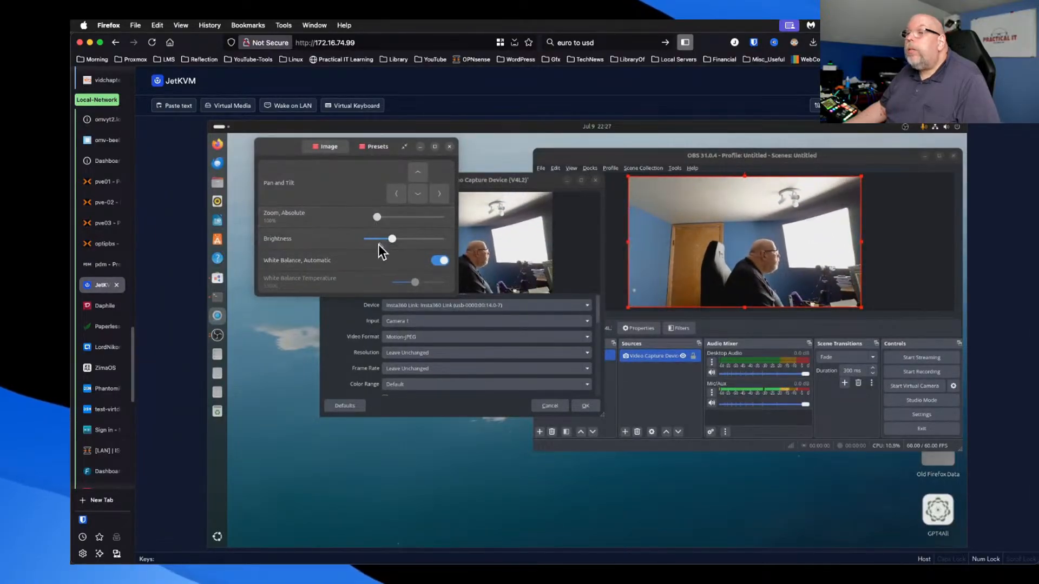
left_click(437, 263)
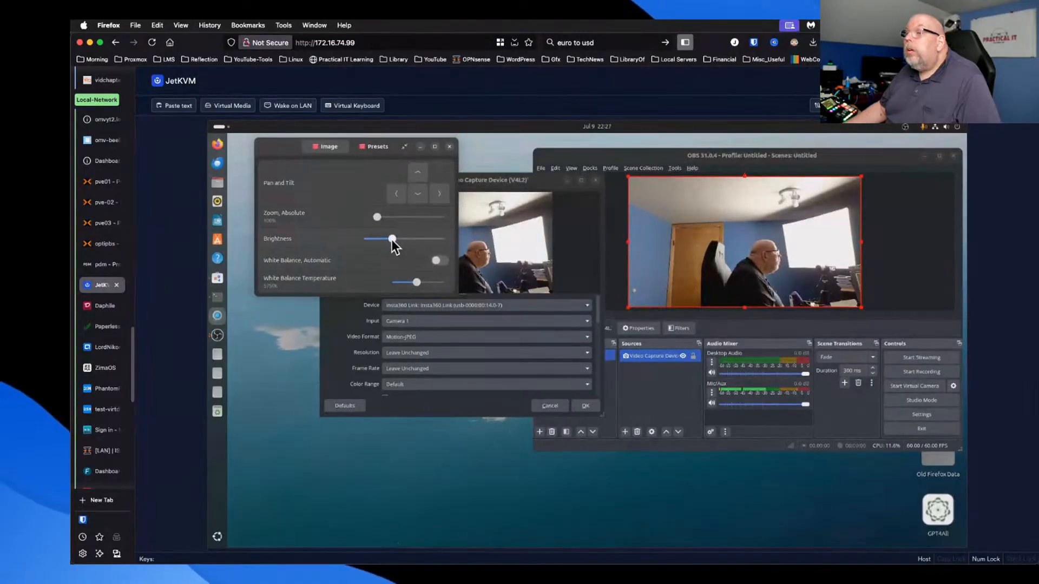
mouse_move(392, 240)
left_mouse_down()
mouse_move(410, 240)
mouse_move(402, 241)
left_mouse_up()
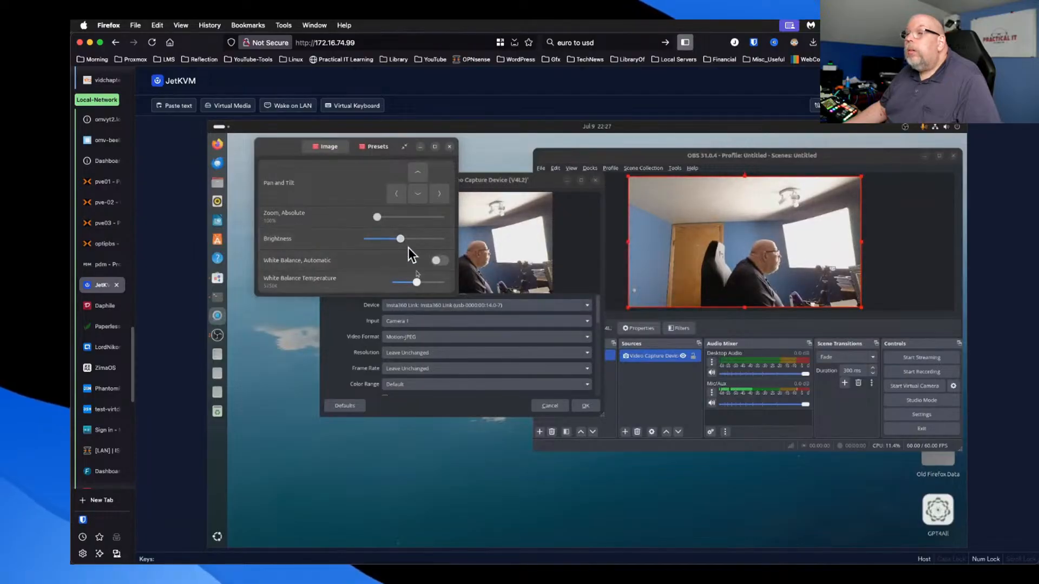
Pan the webcam further left and tilt it down to frame both the wall sign and the seated person.
left_click(394, 196)
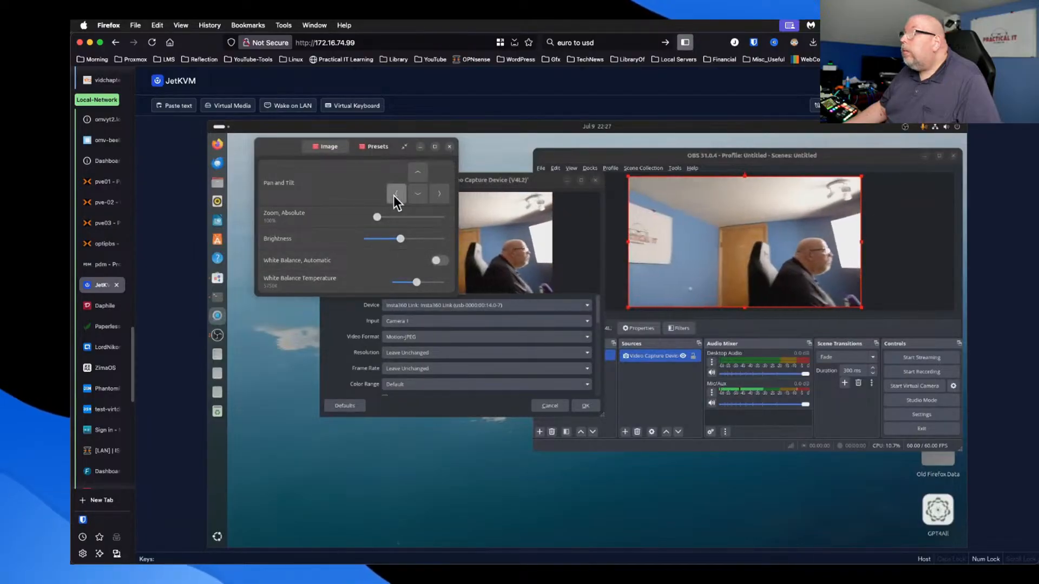
left_click(393, 196)
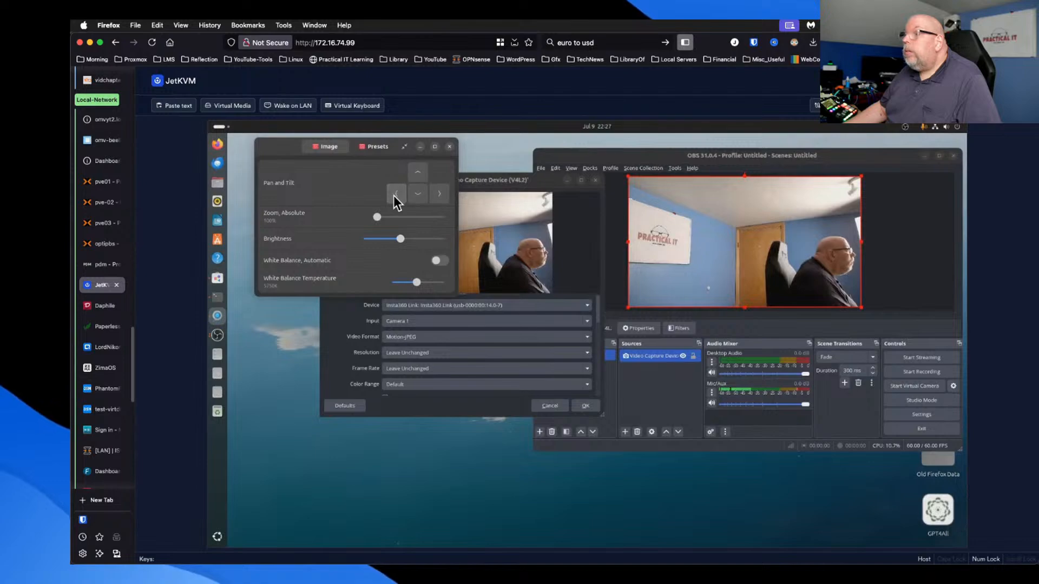
left_click(415, 197)
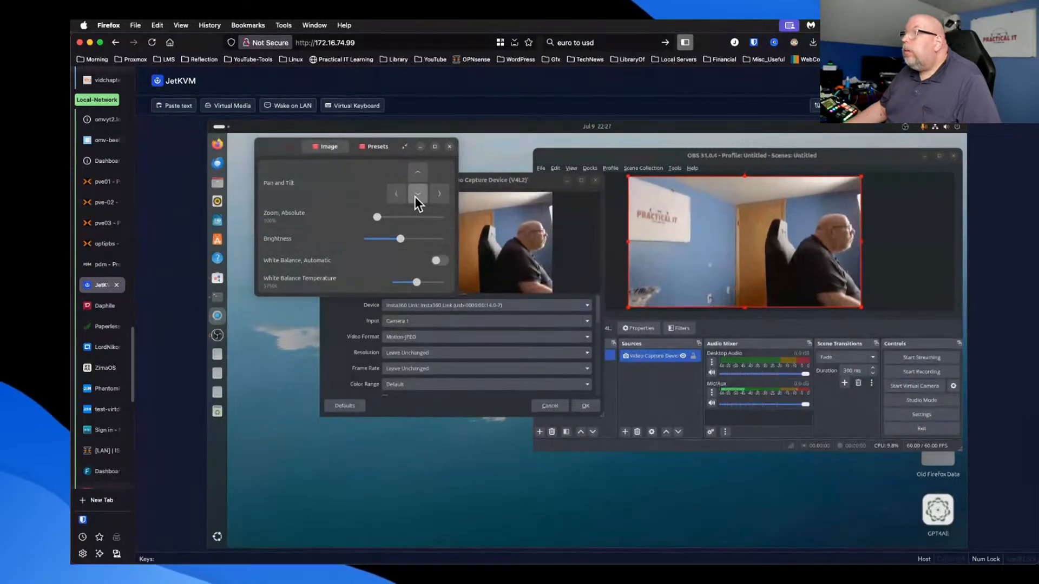
Tilt the webcam up and back down and pan it right and left until the wall sign and seated person are framed.
left_click(420, 169)
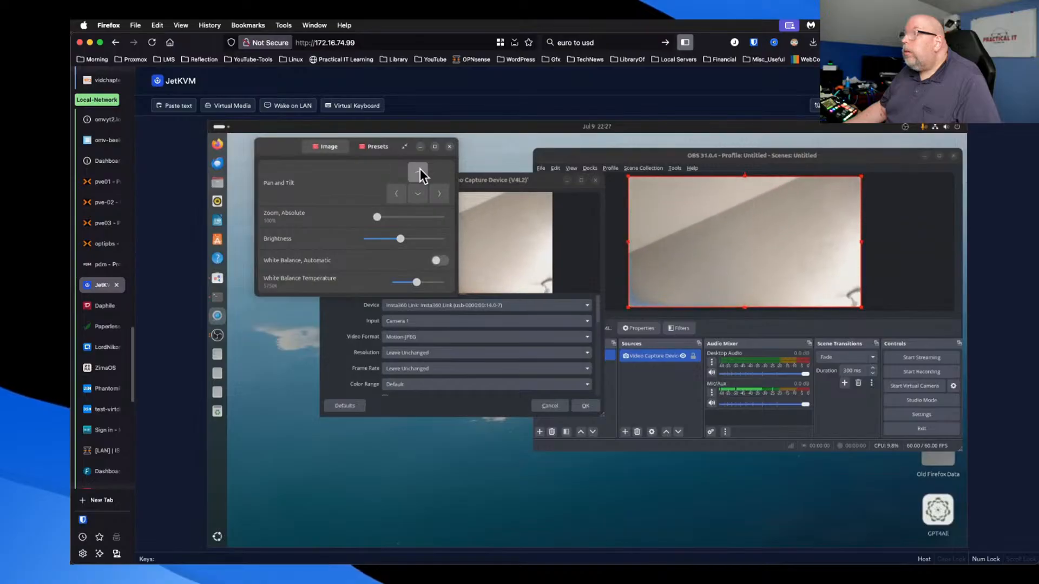
left_click(419, 198)
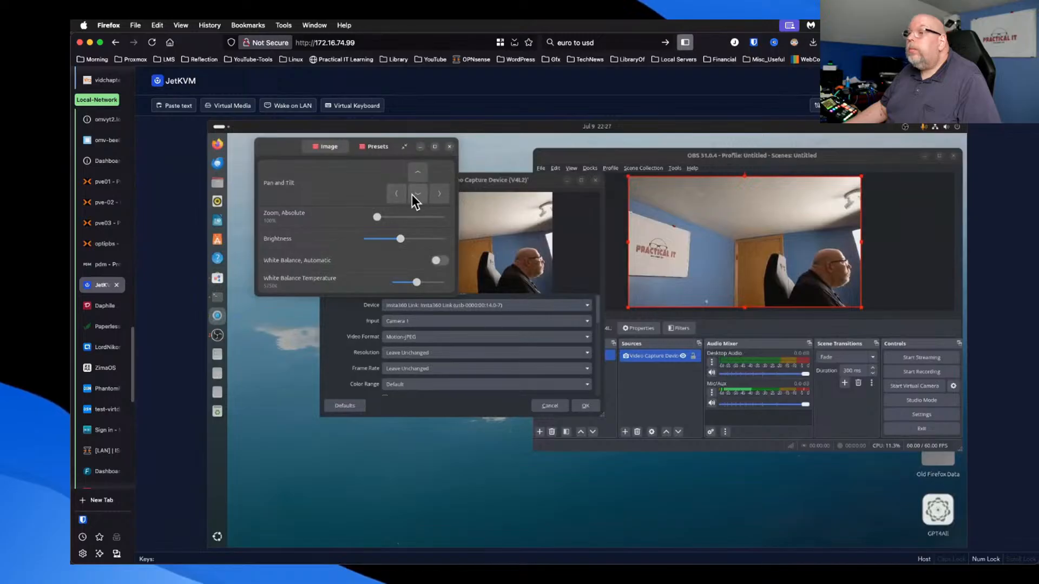
left_click(440, 194)
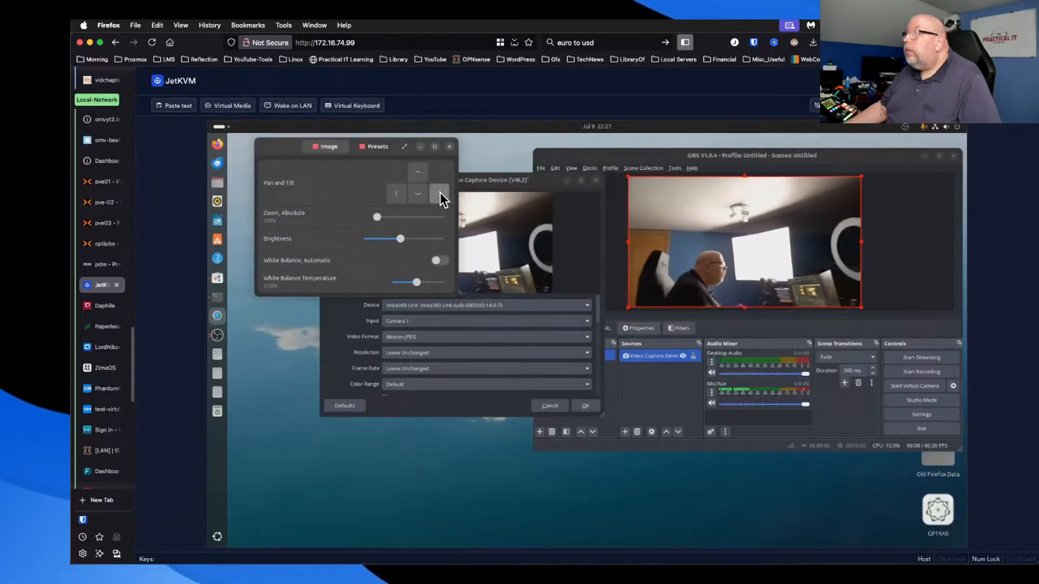
left_click(391, 195)
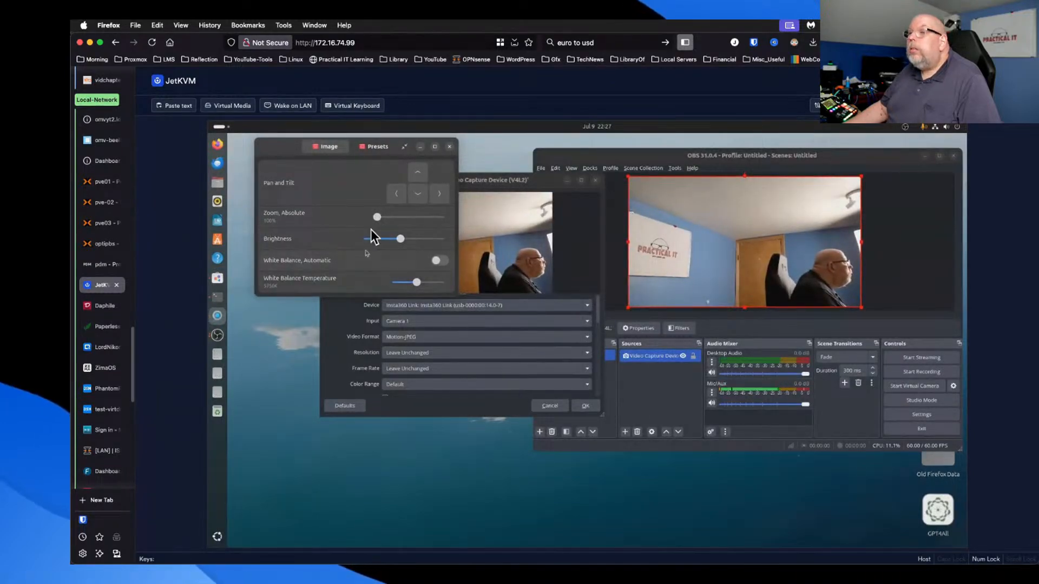
Switch WebCamControl to its compact view and try its zoom, pan and tilt controls, ending with the webcam tilted slightly up.
left_click(405, 148)
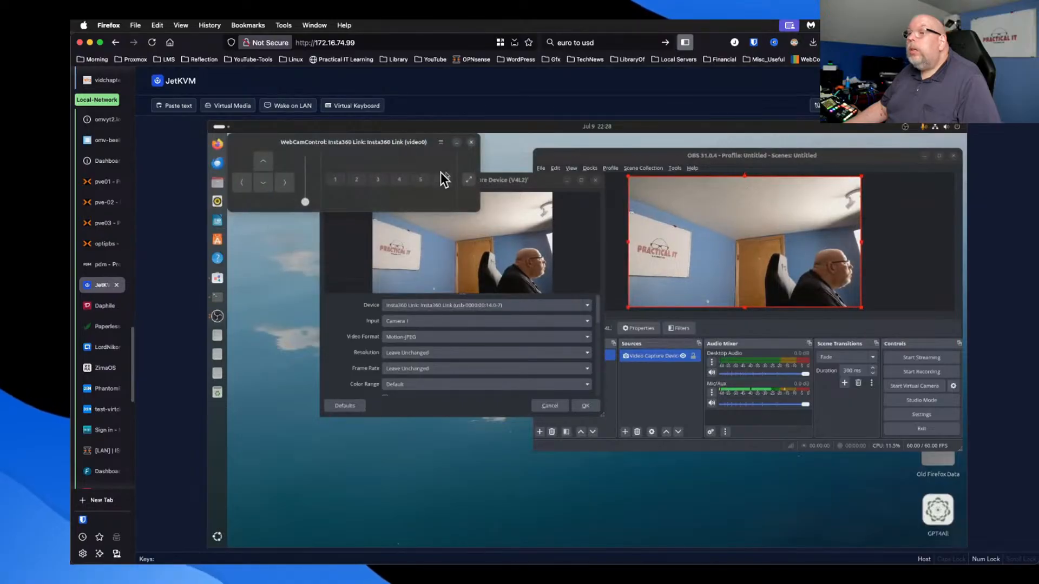
mouse_move(306, 202)
left_mouse_down()
mouse_move(314, 146)
mouse_move(299, 216)
left_mouse_up()
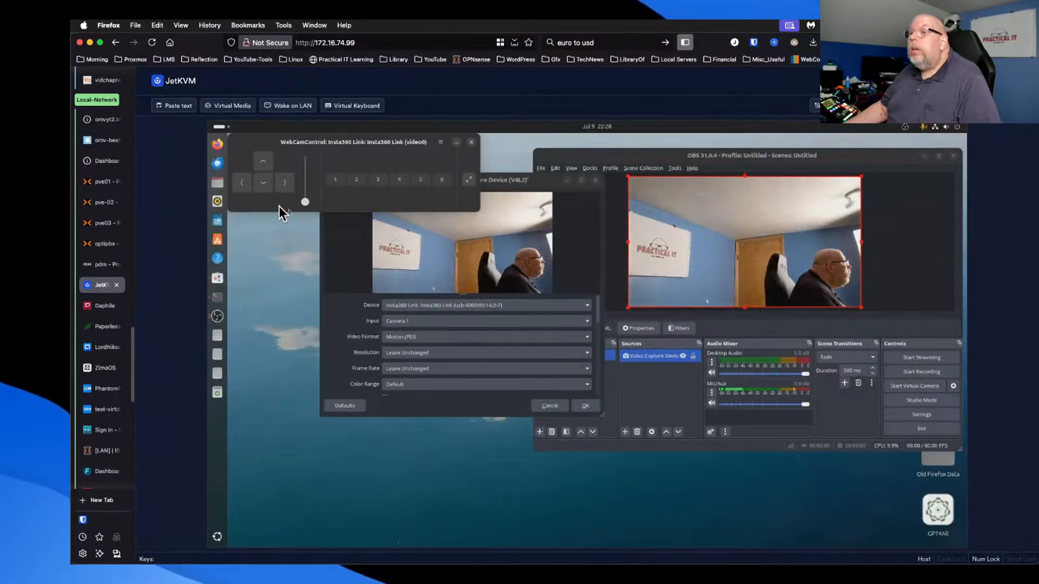
left_click(283, 183)
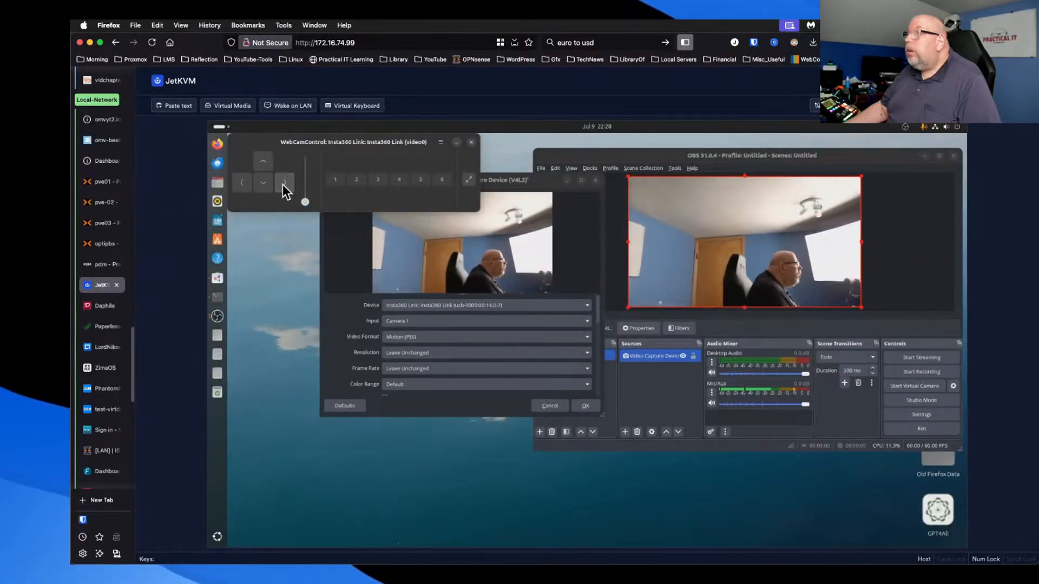
left_click(245, 184)
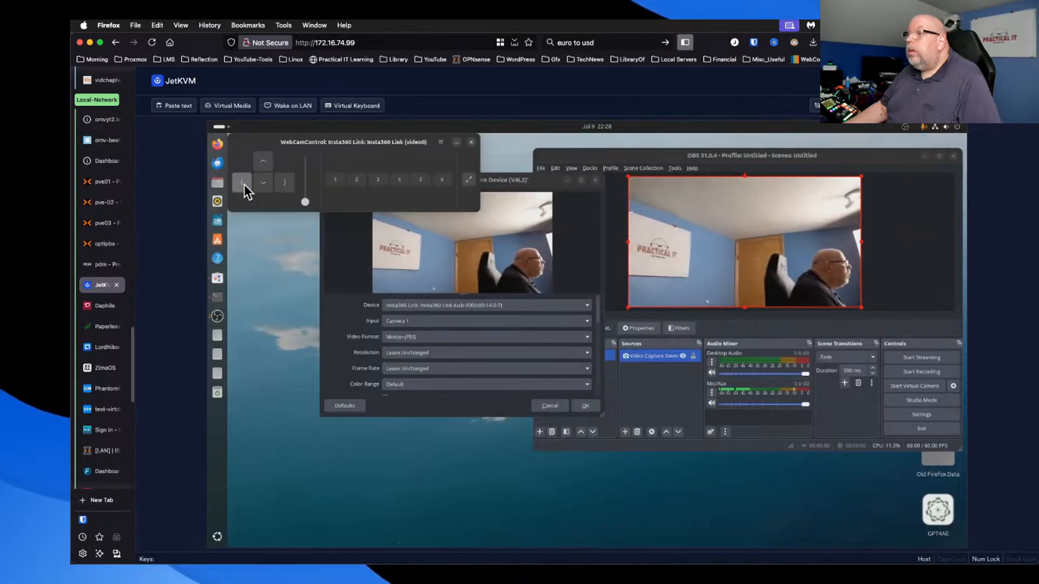
left_click(263, 184)
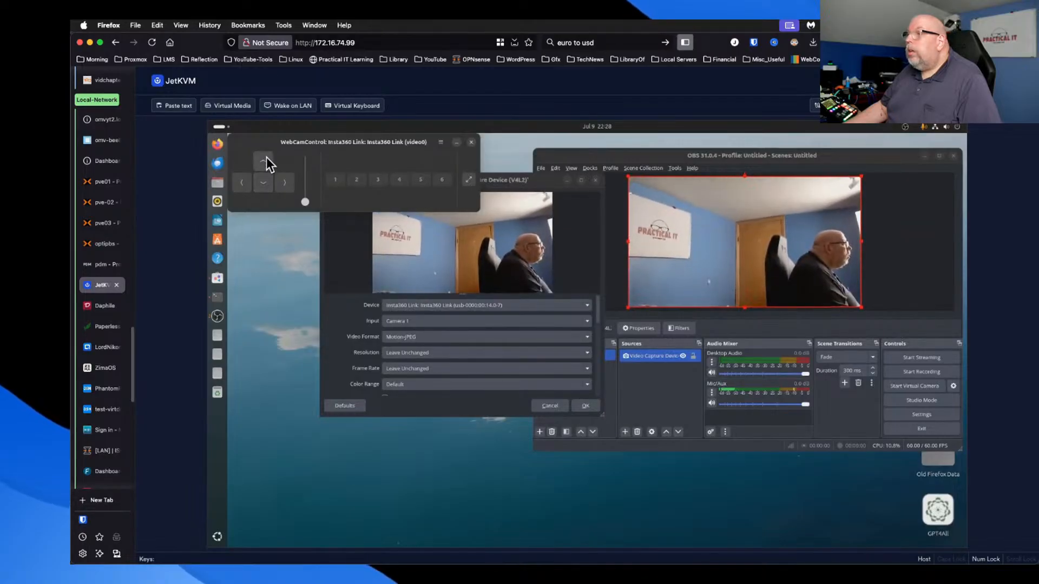
left_click(264, 160)
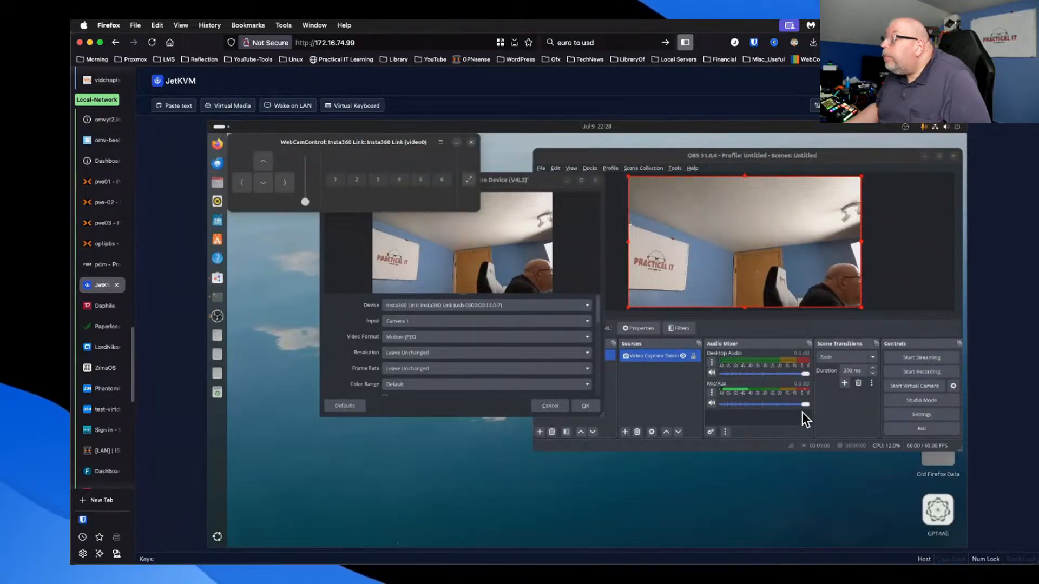
Lower the Mic/Aux volume to its minimum and set the capture device's video format to H.264.
left_click_drag(797, 404, 766, 406)
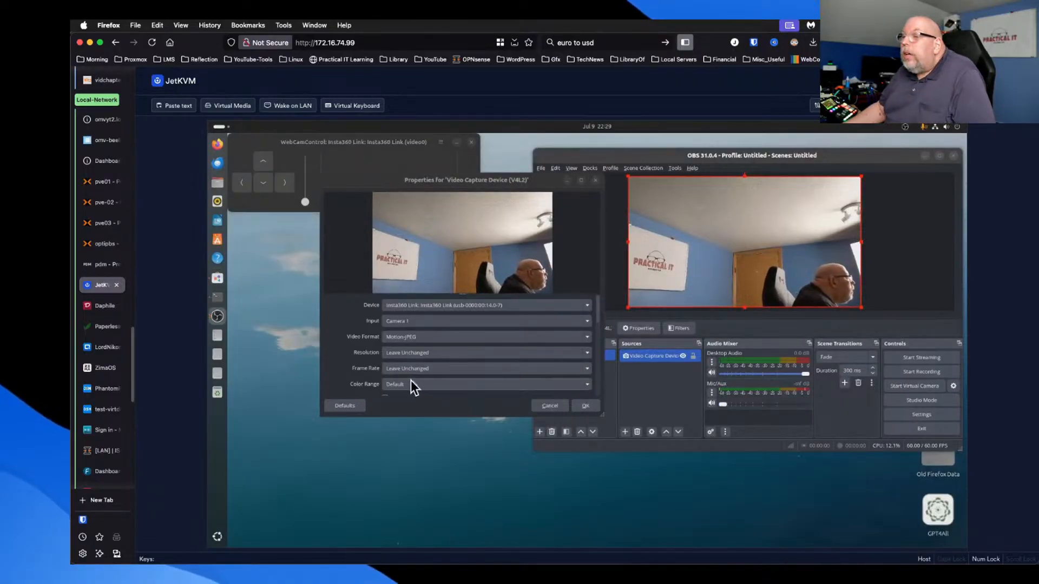
left_click(448, 338)
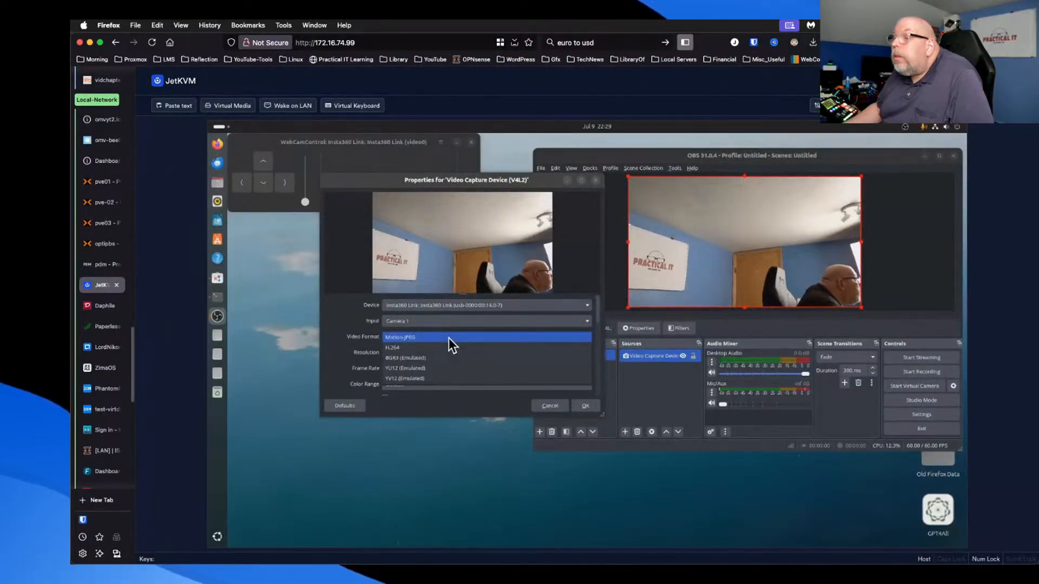
left_click(446, 348)
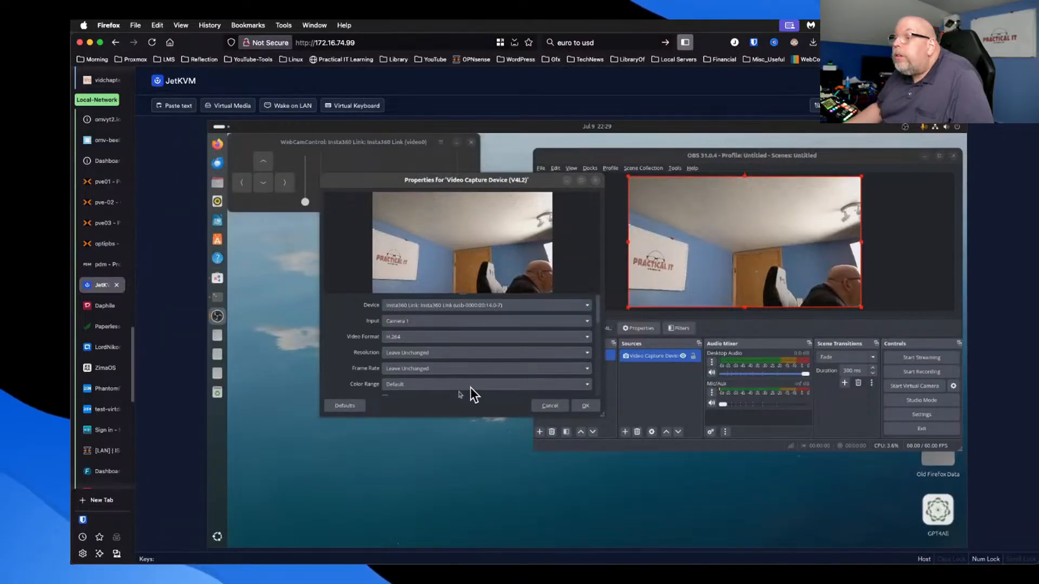
Enlarge the Video Capture Device (V4L2) Properties dialog and tile the OBS main window across the lower half of the desktop.
scroll(532, 361, "down", 1)
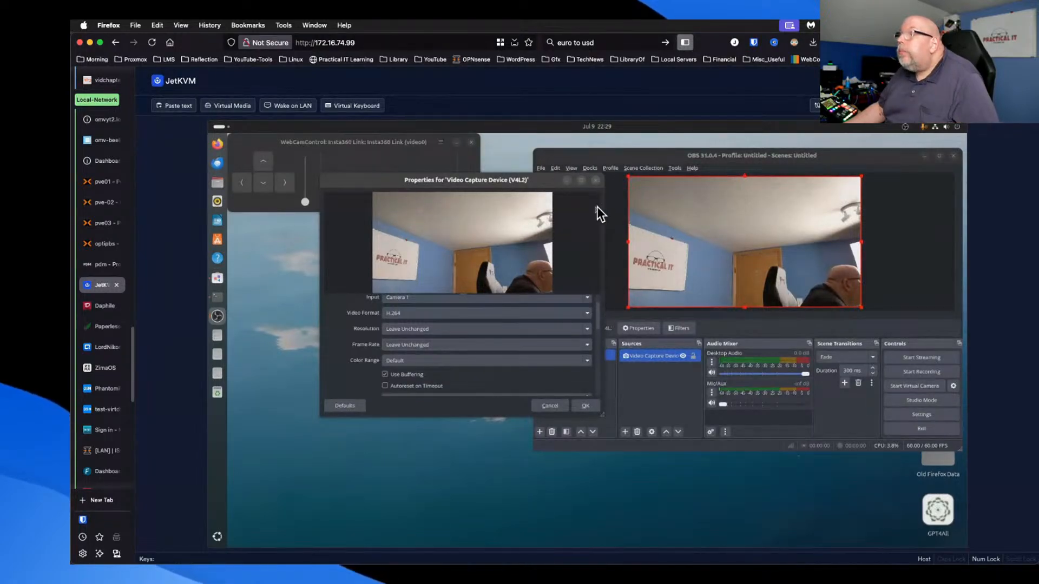
left_click_drag(604, 178, 690, 165)
left_click_drag(697, 403, 848, 546)
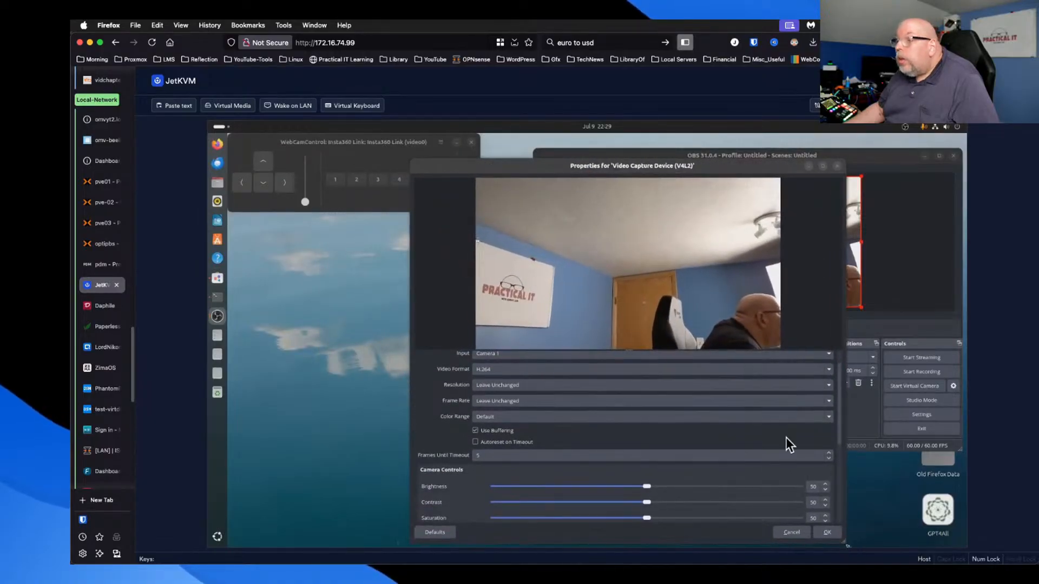
left_click_drag(533, 173, 556, 122)
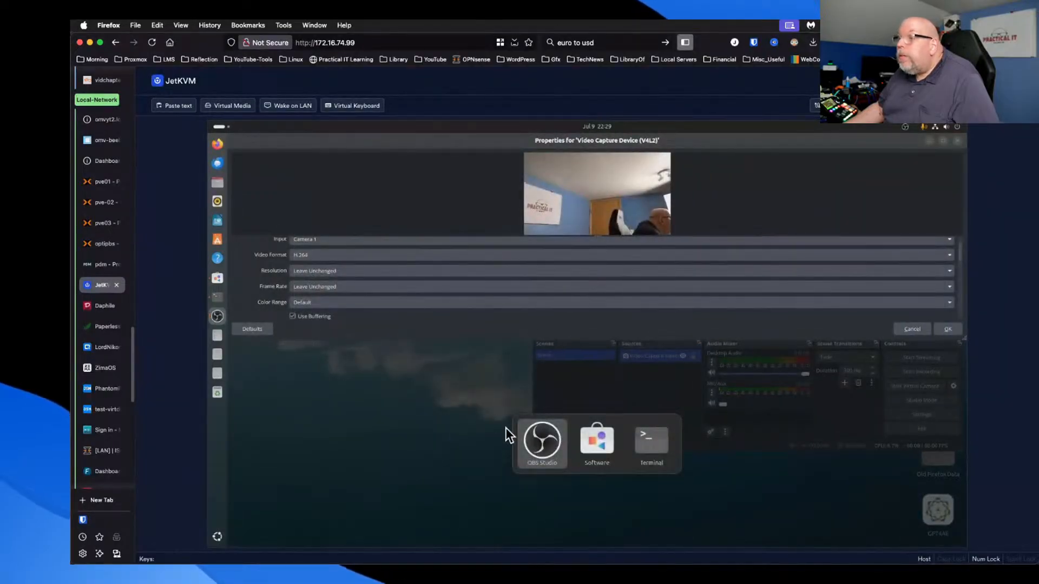
left_click(539, 441)
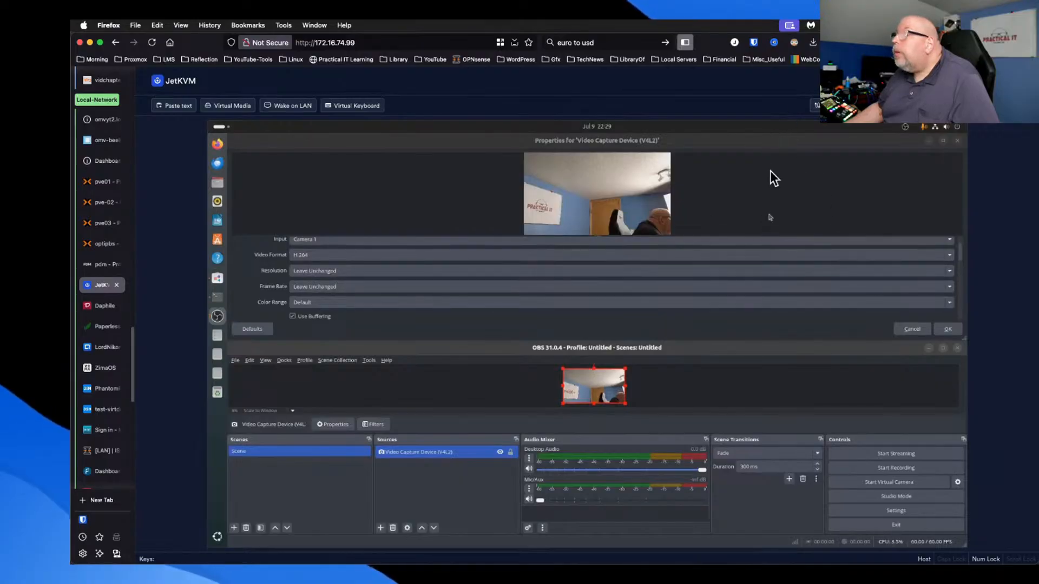
left_click_drag(428, 139, 460, 145)
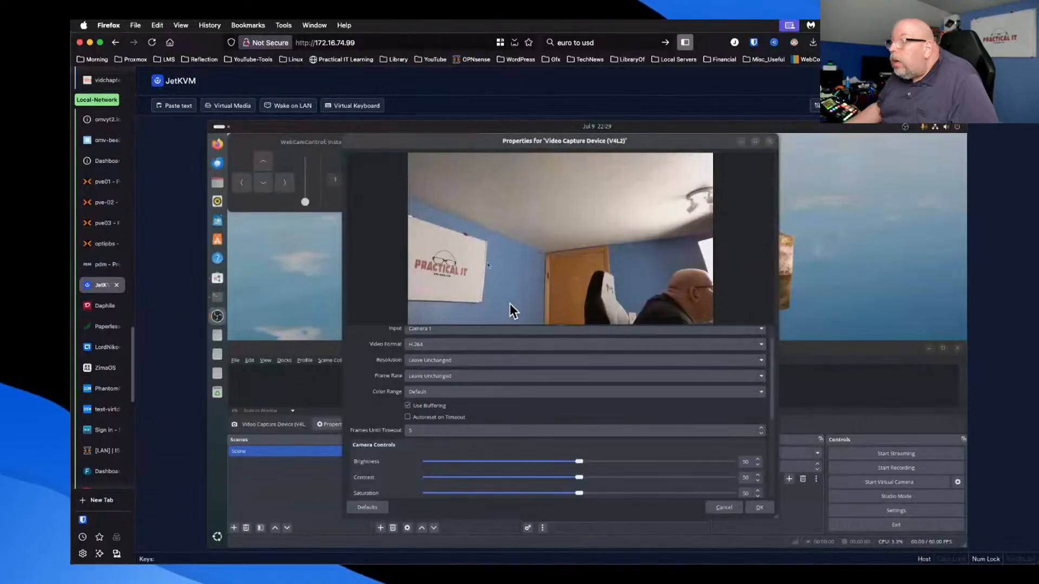
Review the capture device's camera controls from Brightness through Zoom, Absolute and accept the source properties.
left_click_drag(774, 366, 778, 415)
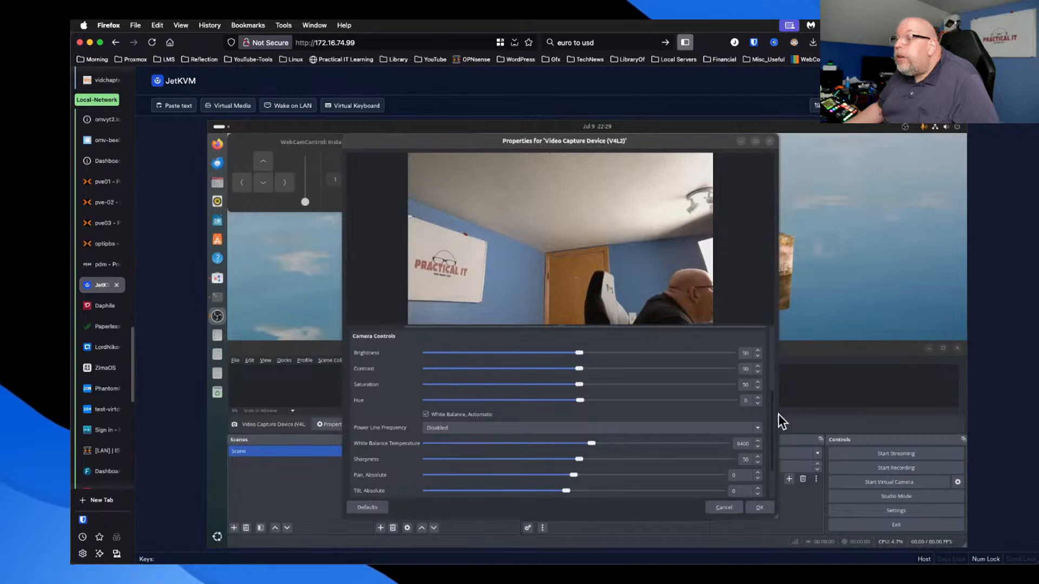
left_click_drag(779, 414, 778, 441)
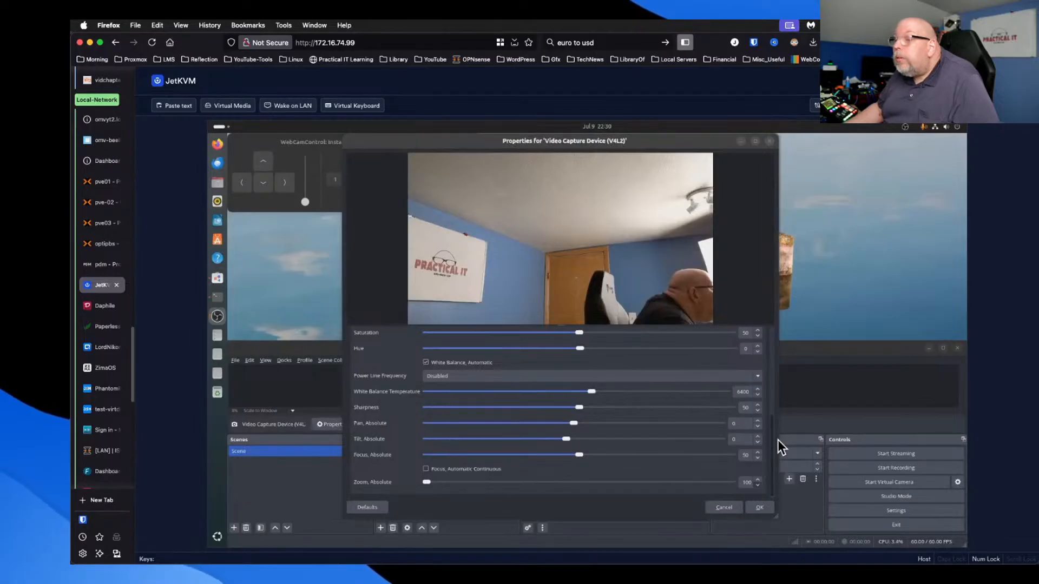
left_click_drag(778, 441, 778, 456)
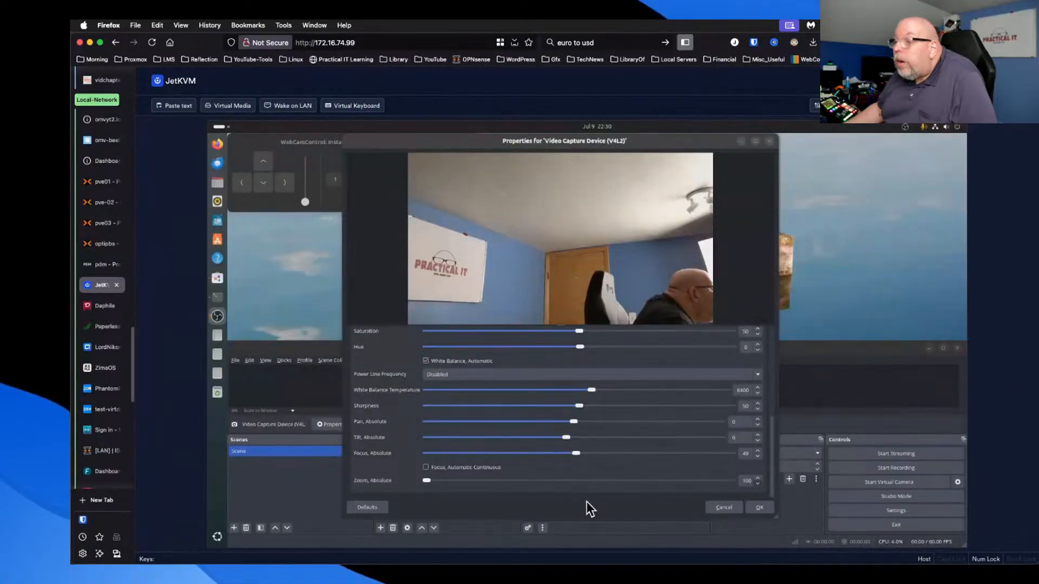
left_click(759, 507)
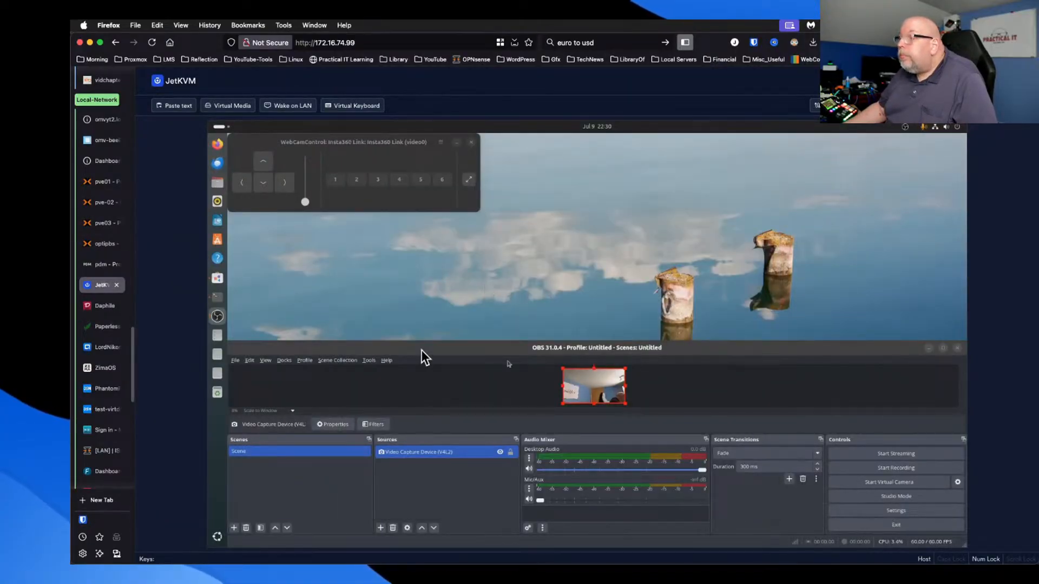
Close OBS Studio, try to open the Camera app from a search for "photo" and force it to quit.
left_click(959, 349)
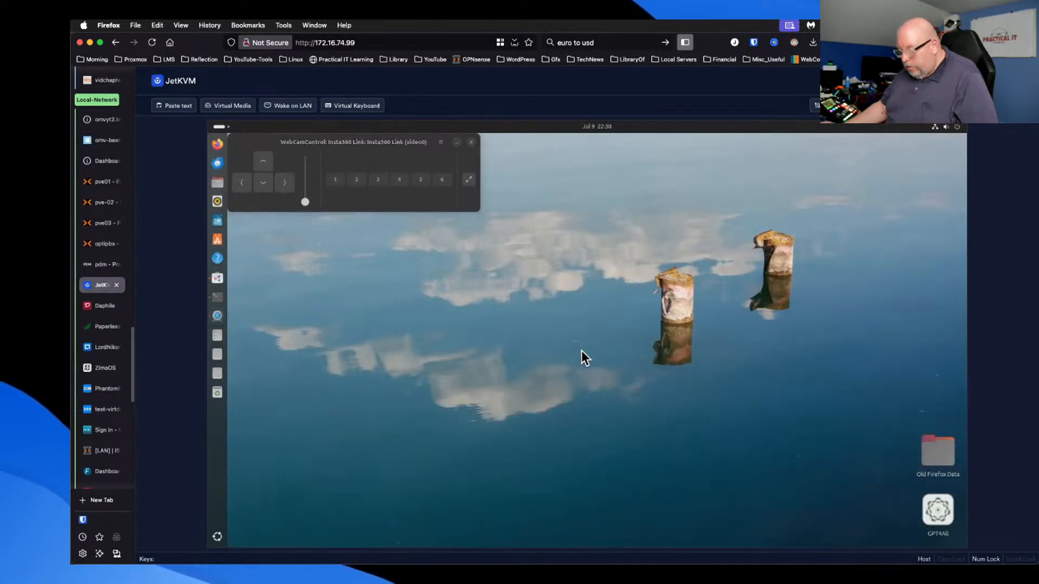
key("super")
type("photo")
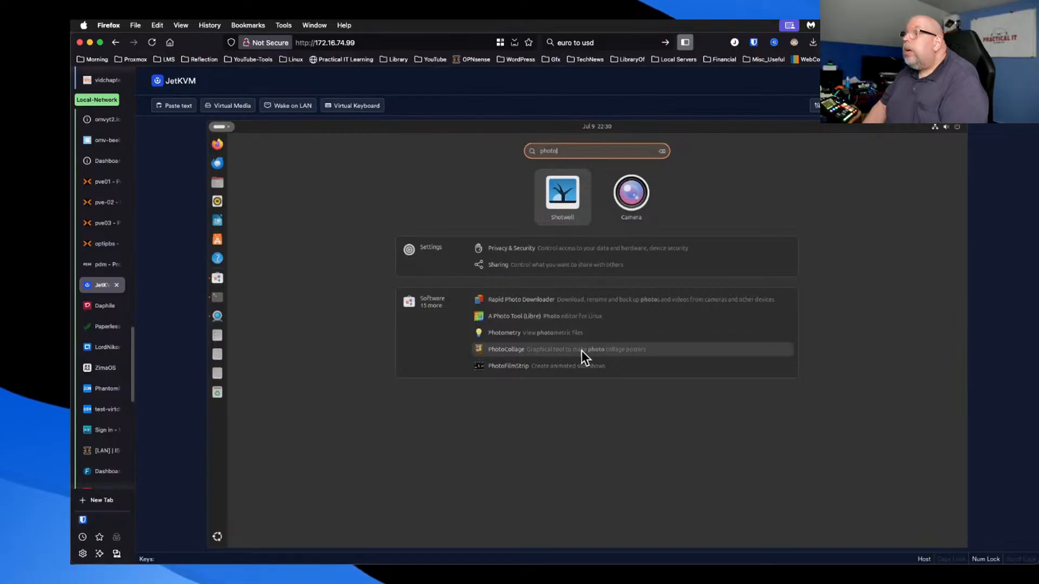
key("Right")
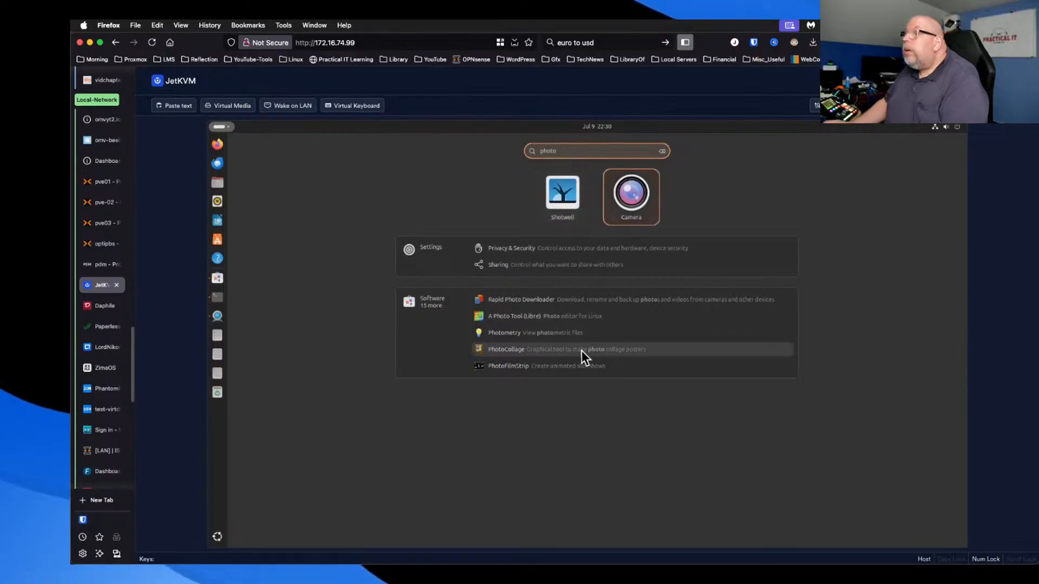
left_click(640, 201)
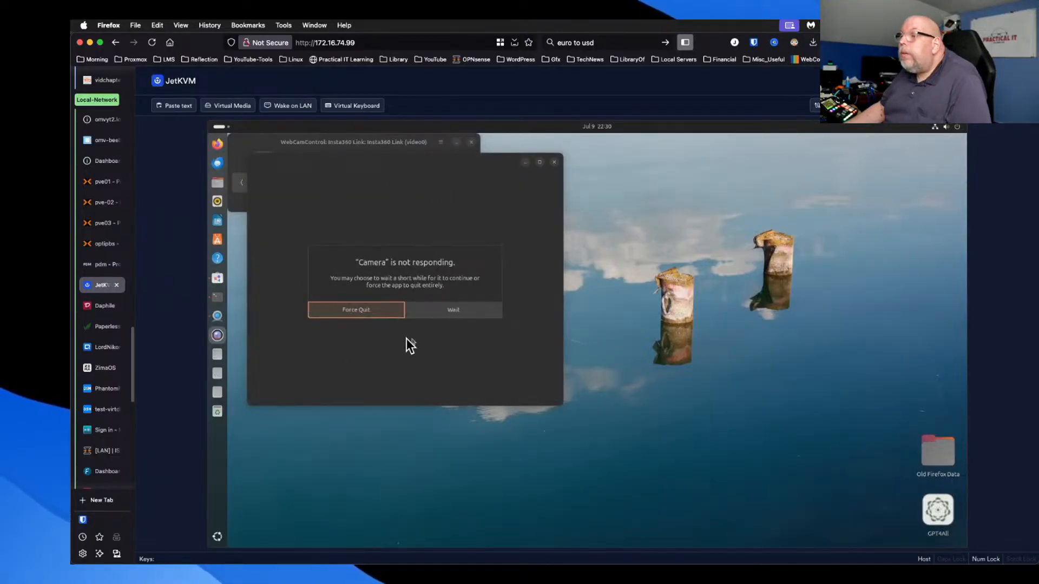
left_click(370, 311)
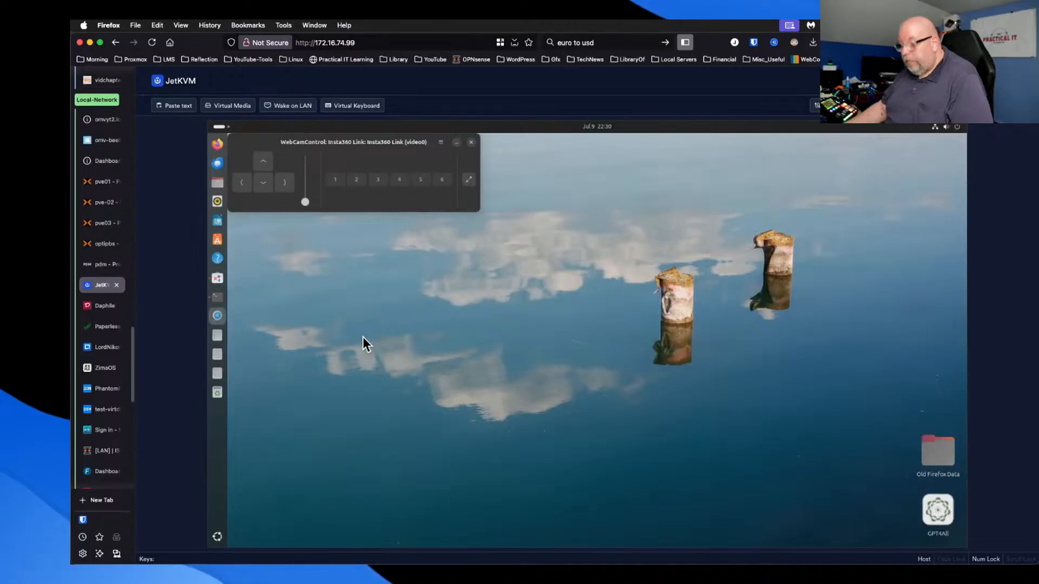
Try again to open the Camera app, this time from a search for "cam", and force it to quit.
key("super")
type("cam")
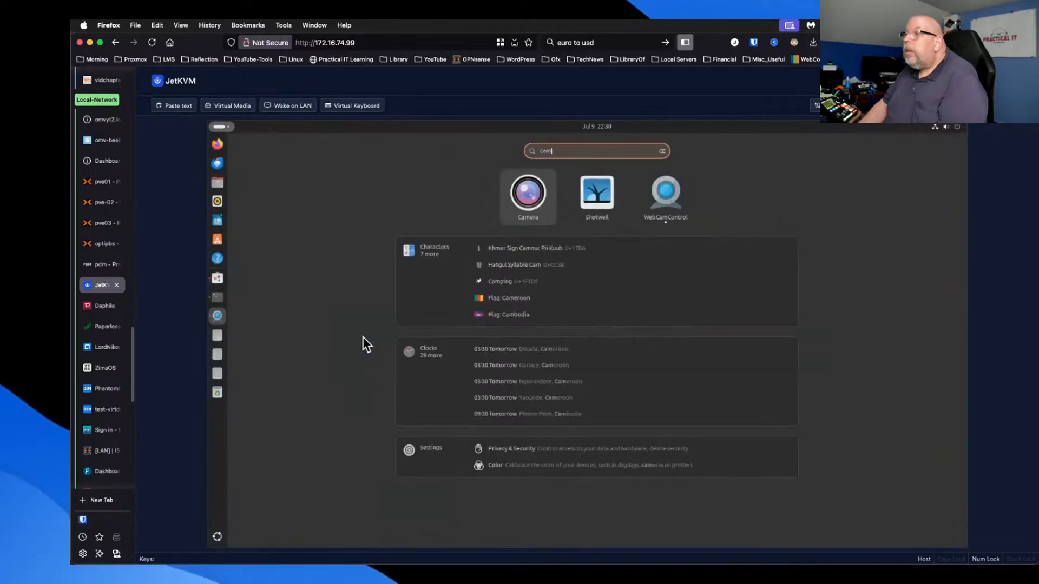
key("Return")
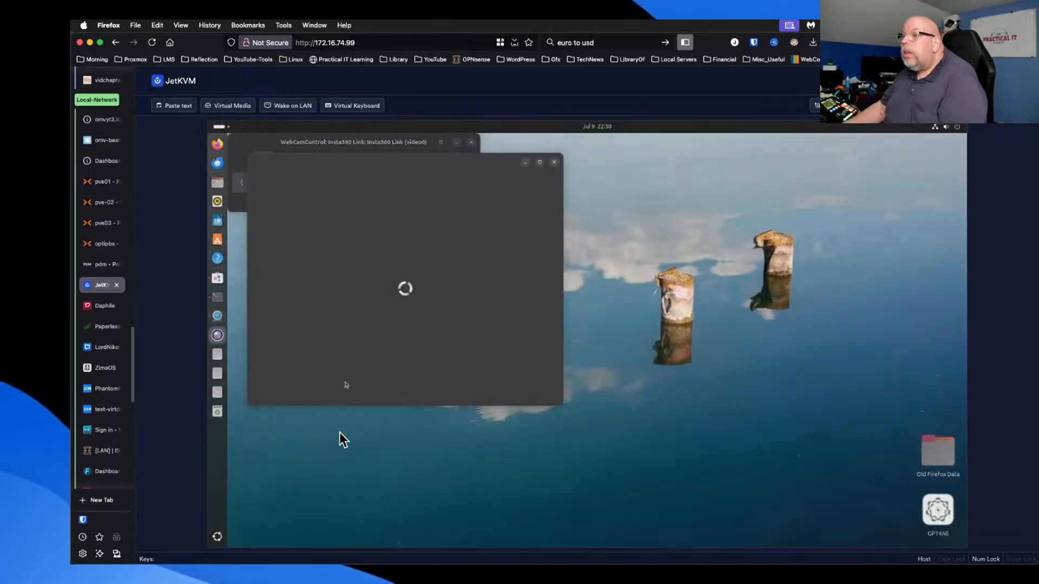
left_click(554, 162)
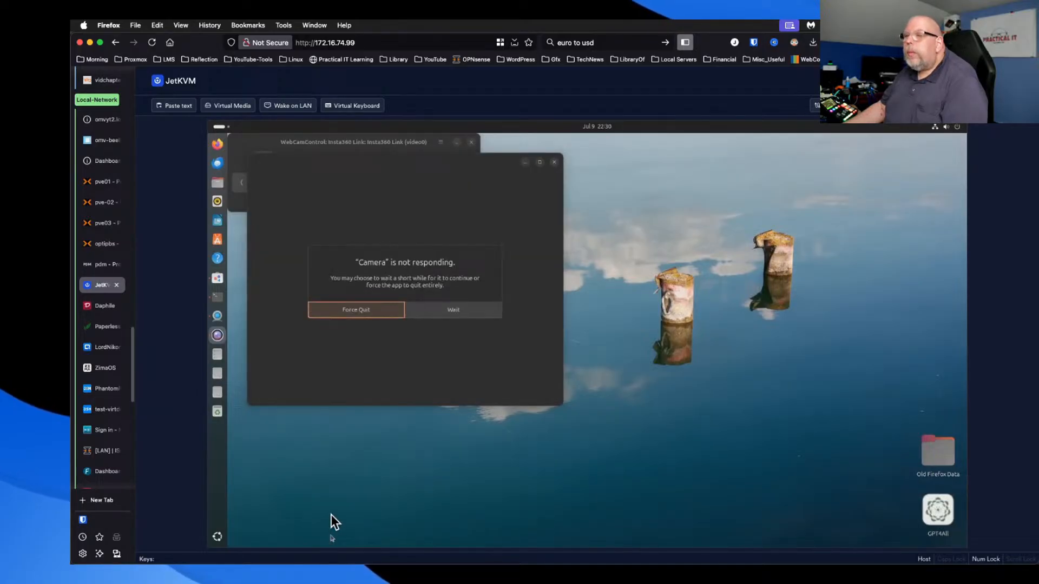
left_click(355, 310)
Return to the activities overview and search the installed applications for "ph".
key("super")
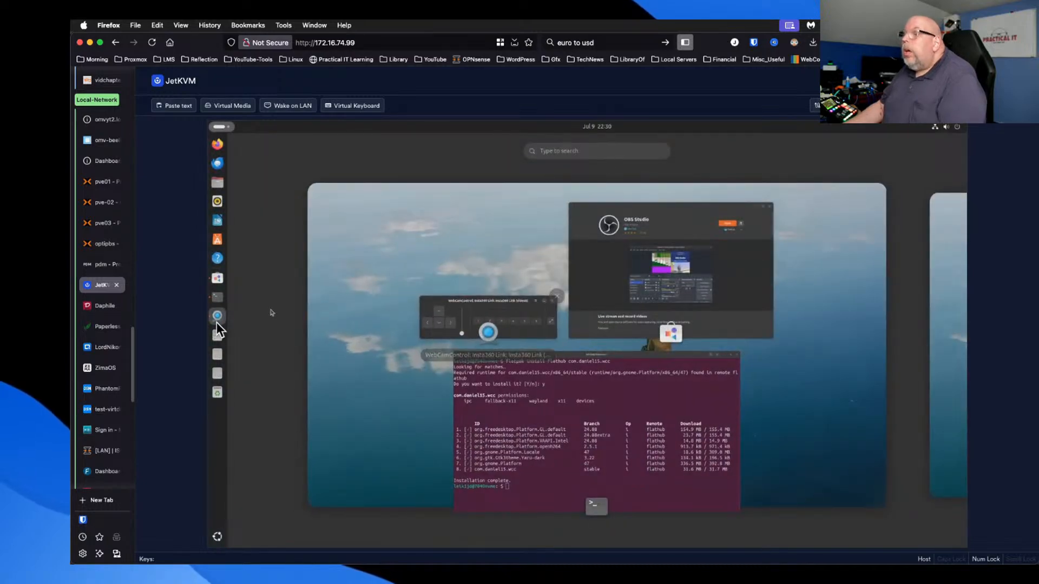
left_click(218, 126)
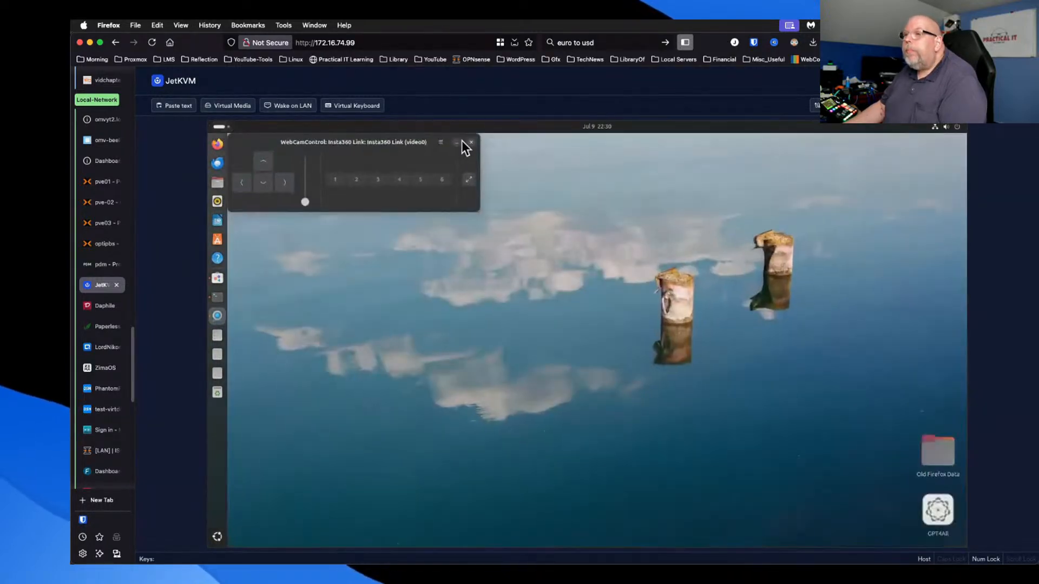
left_click(215, 127)
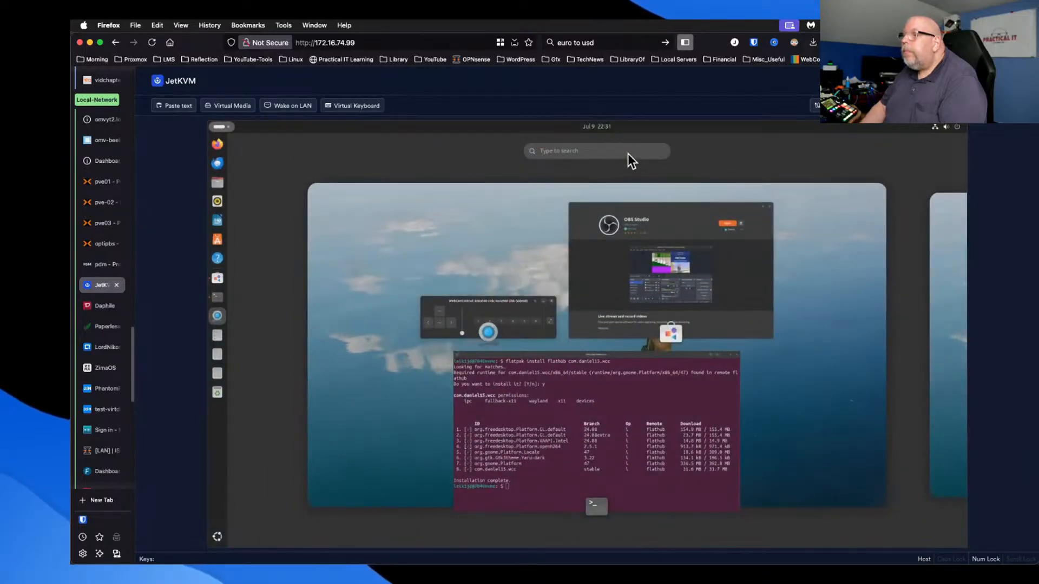
left_click(569, 154)
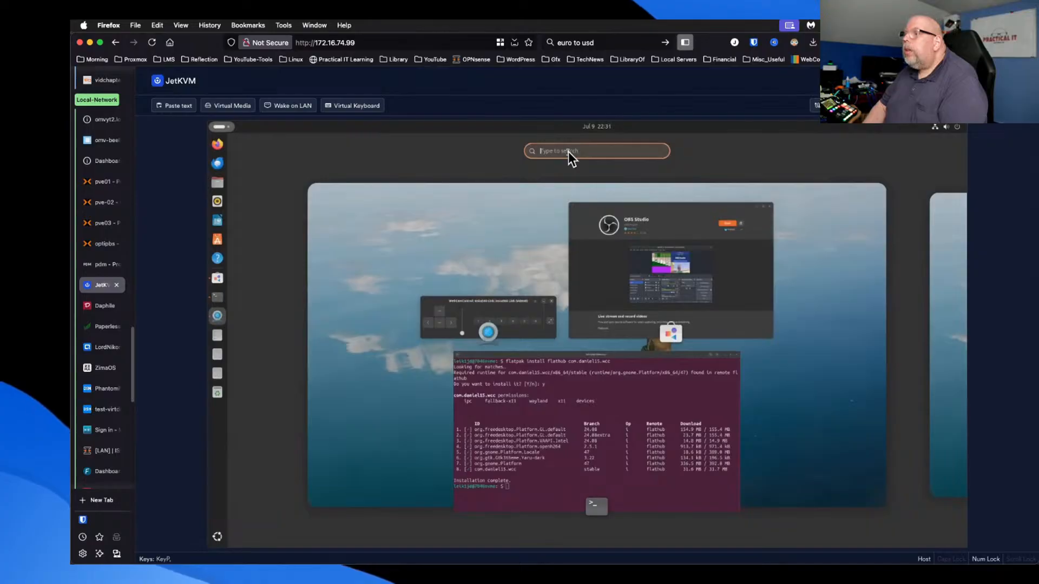
type("phi")
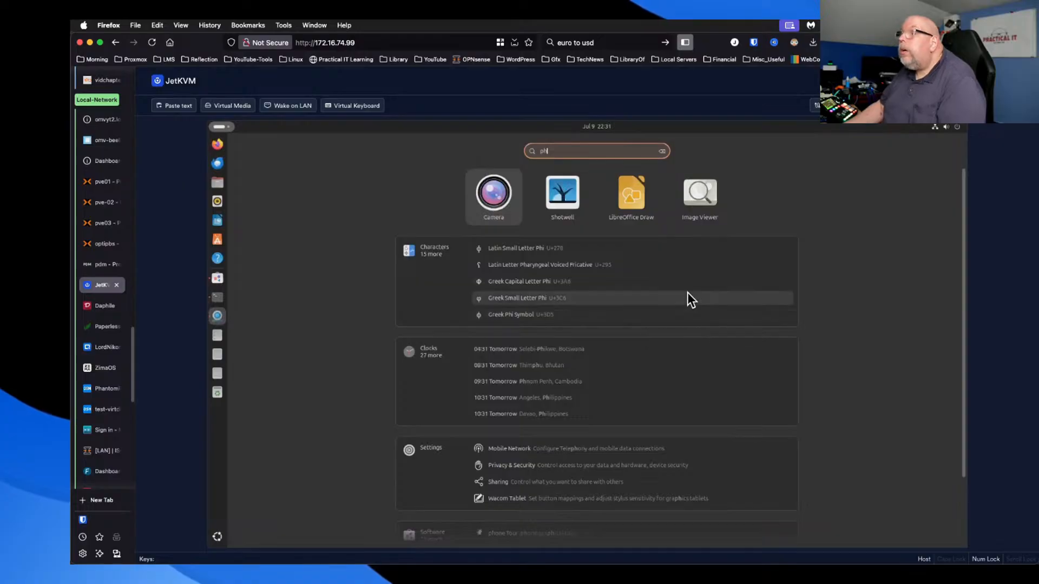
Search the installed applications for "camera", try the Video Camera result and dismiss the notification.
key("BackSpace")
key("BackSpace")
type("camera")
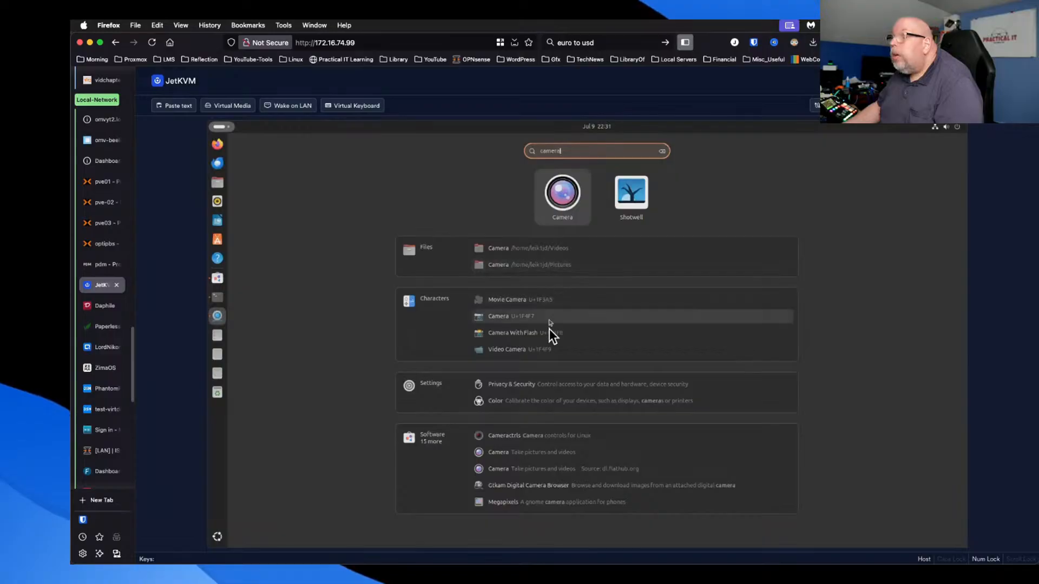
left_click(508, 353)
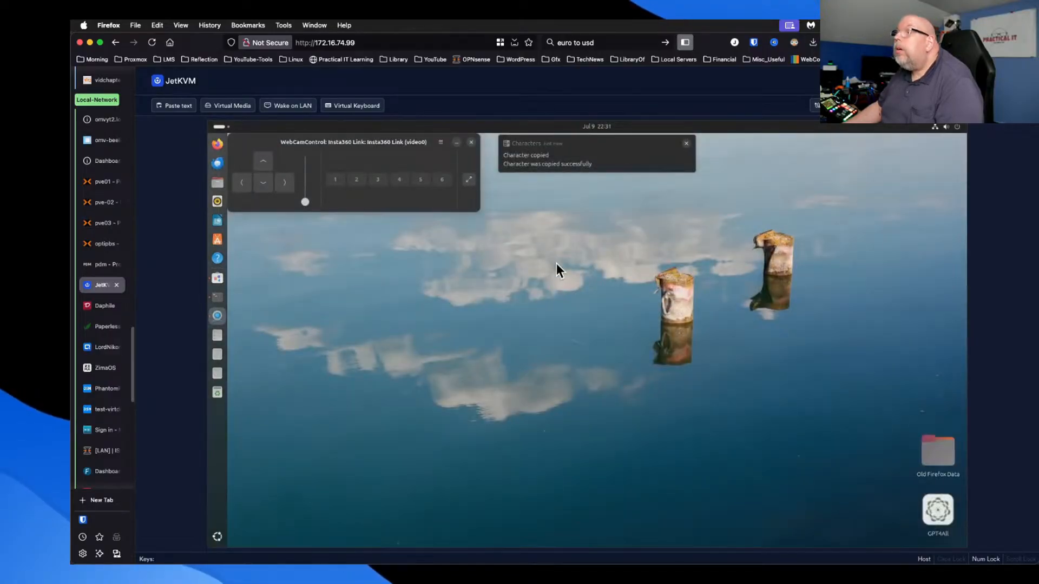
left_click(686, 143)
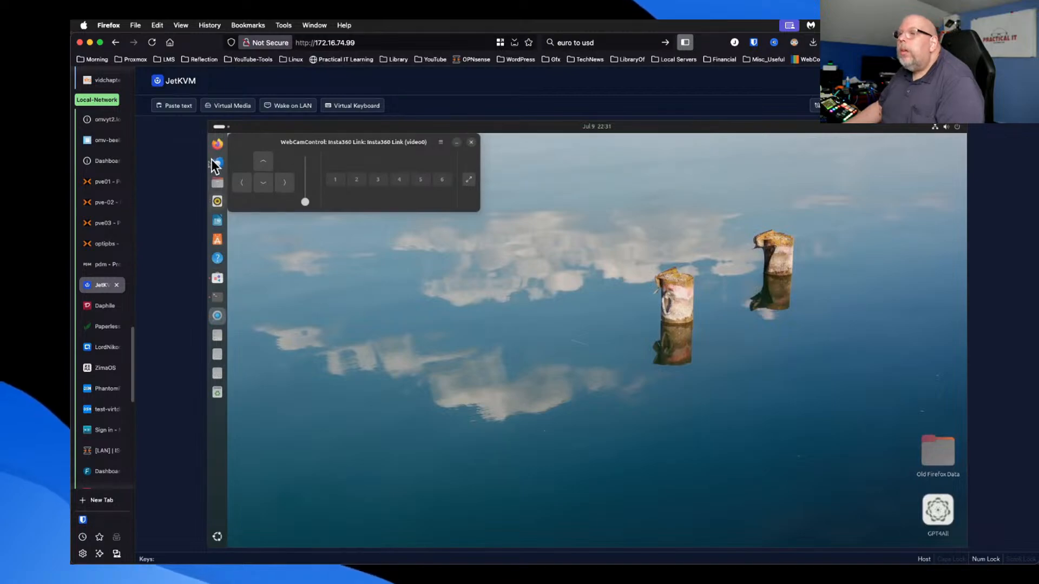
Expand WebCamControl to its full settings view and move its window to the middle of the desktop.
left_click(441, 144)
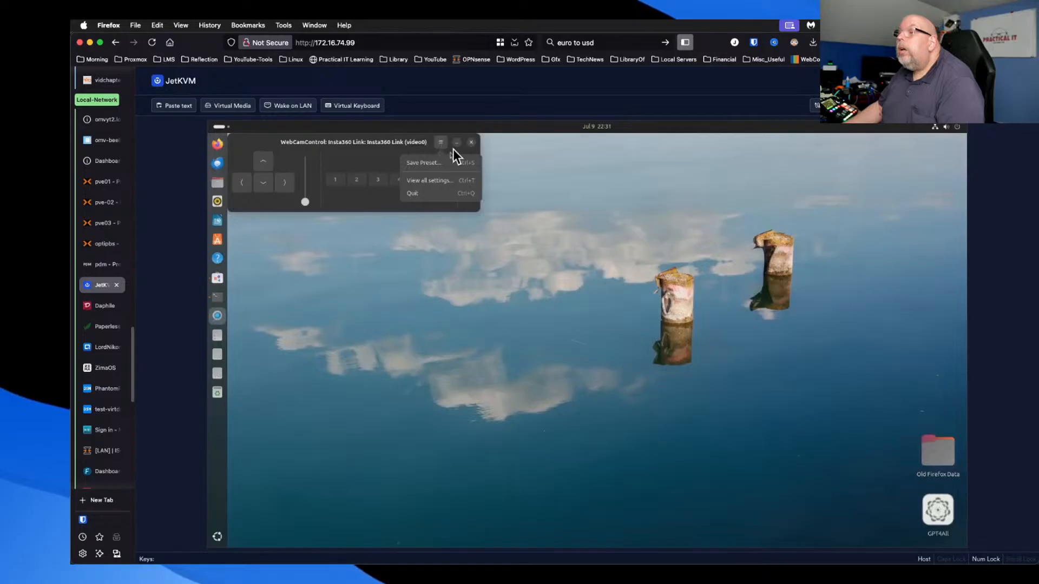
left_click(388, 137)
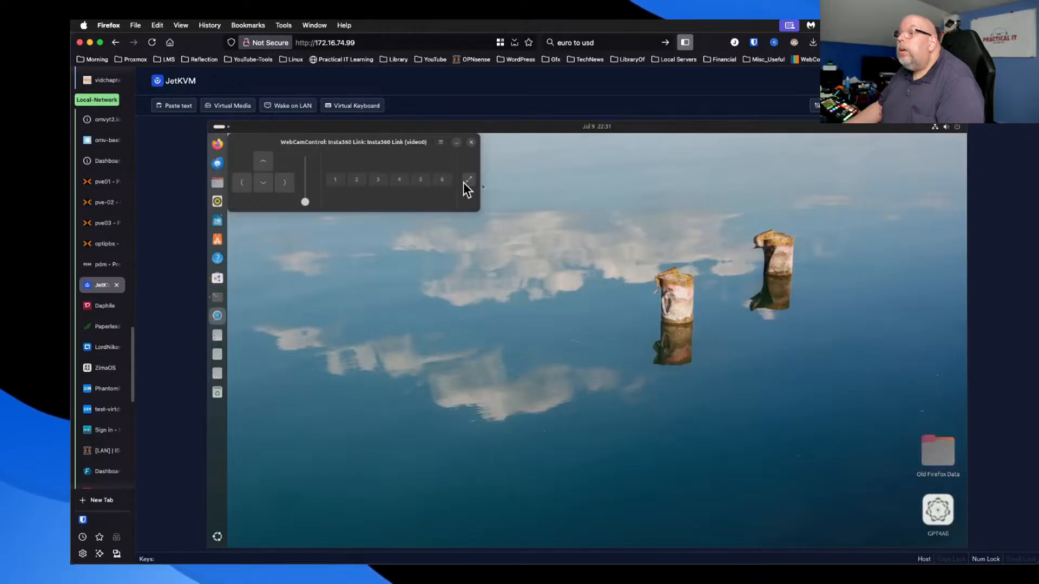
left_click(469, 182)
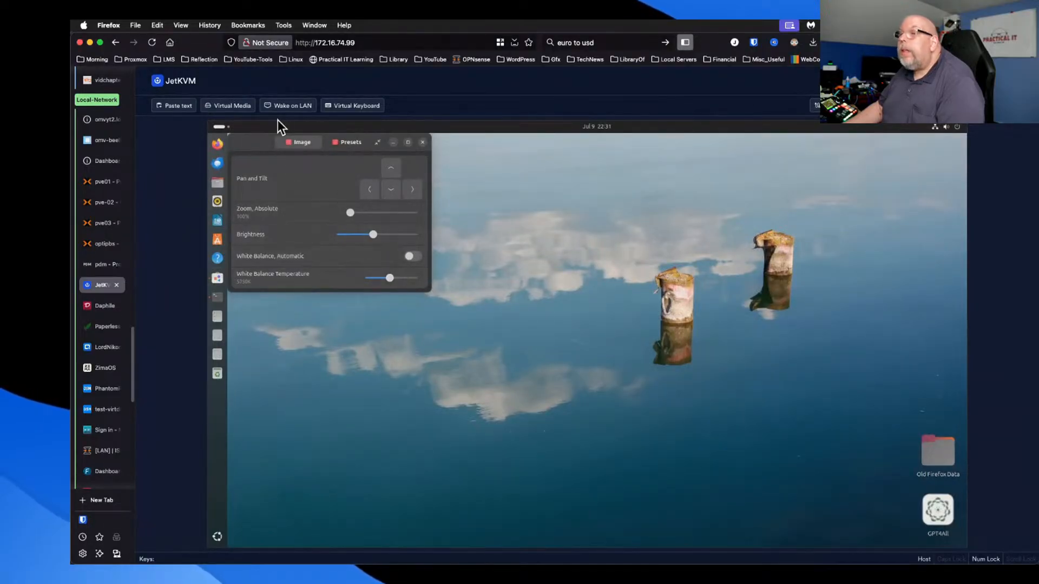
left_click_drag(244, 140, 518, 190)
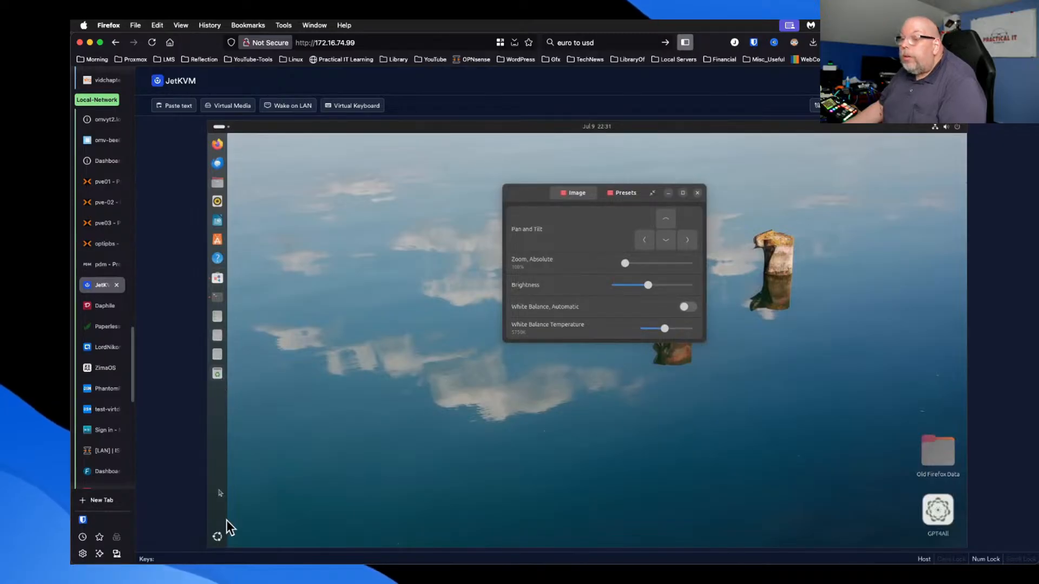
Open Shotwell from the application grid to check its About information, and close it.
left_click(216, 537)
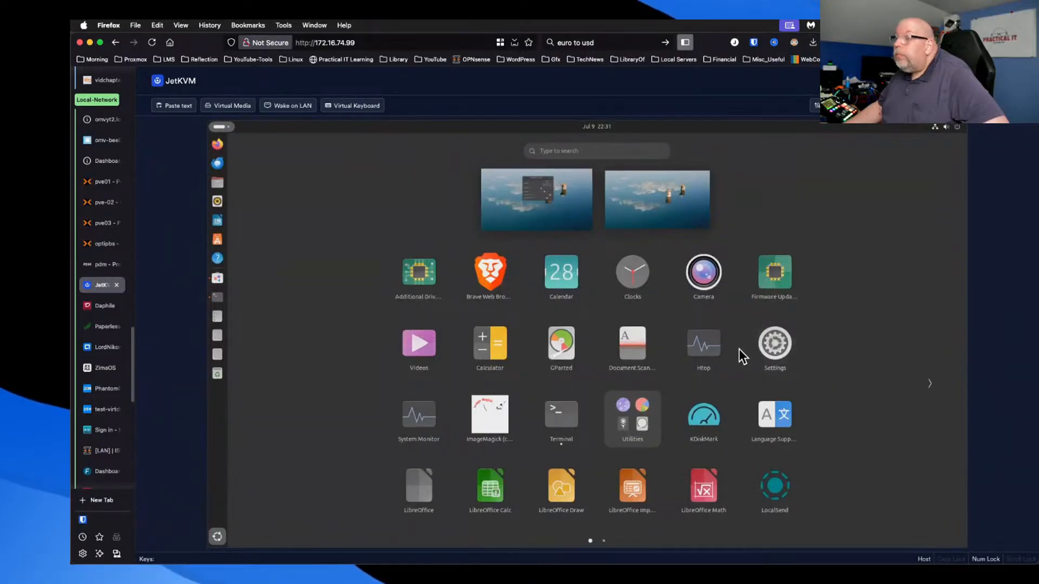
scroll(741, 349, "down", 1)
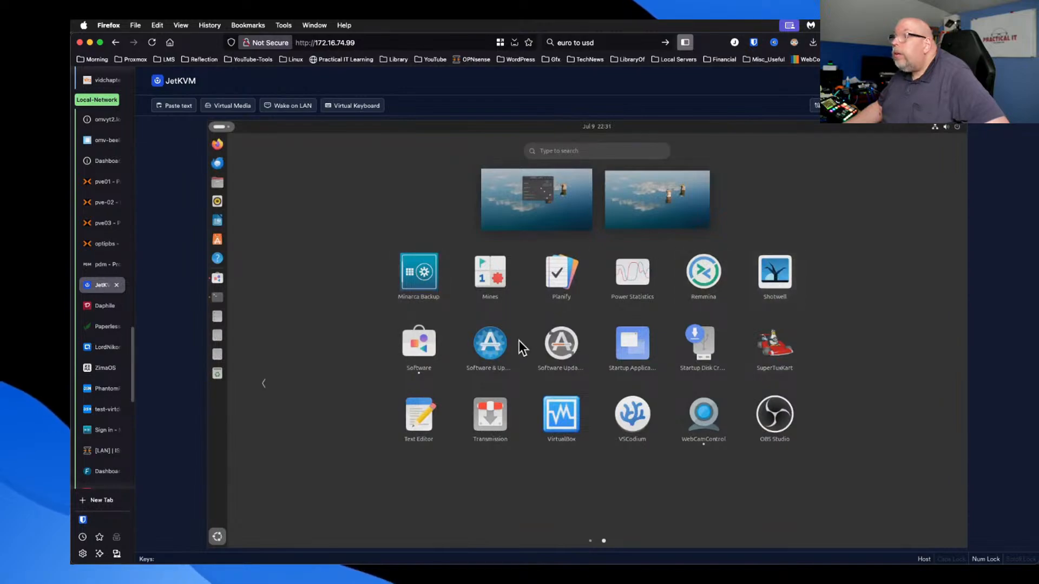
left_click(773, 268)
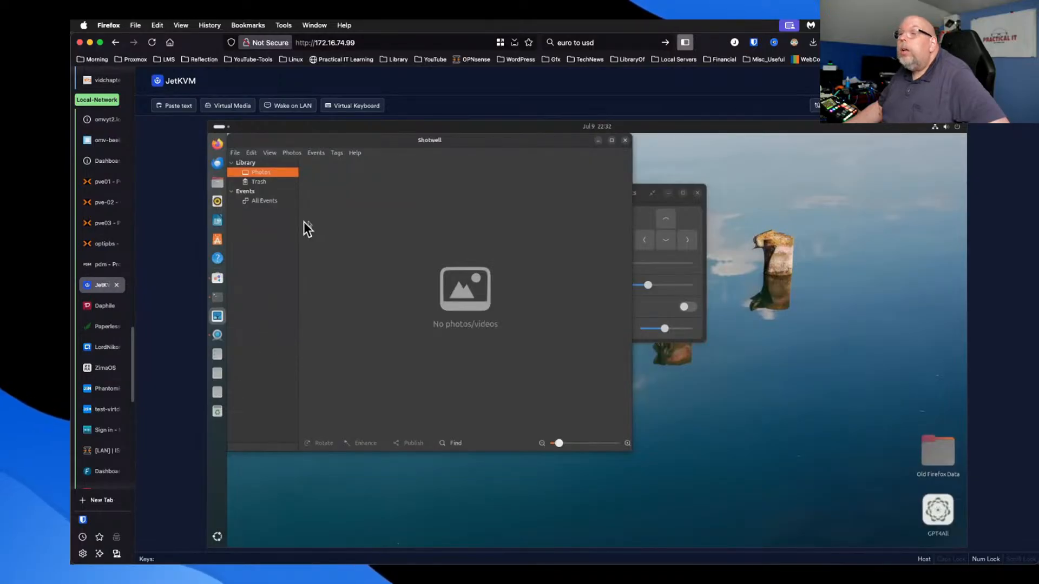
left_click(357, 152)
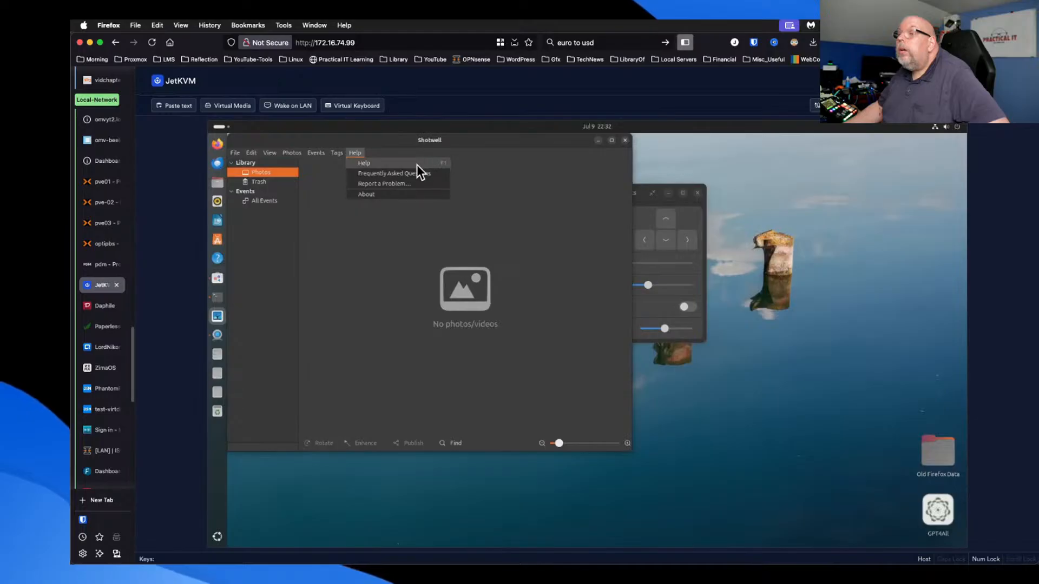
left_click(414, 195)
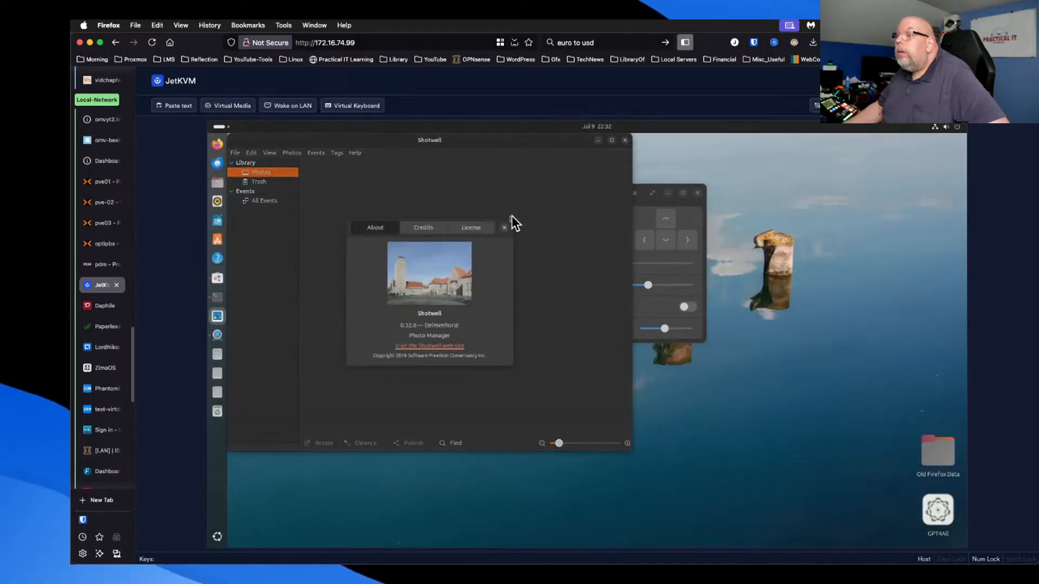
left_click(505, 229)
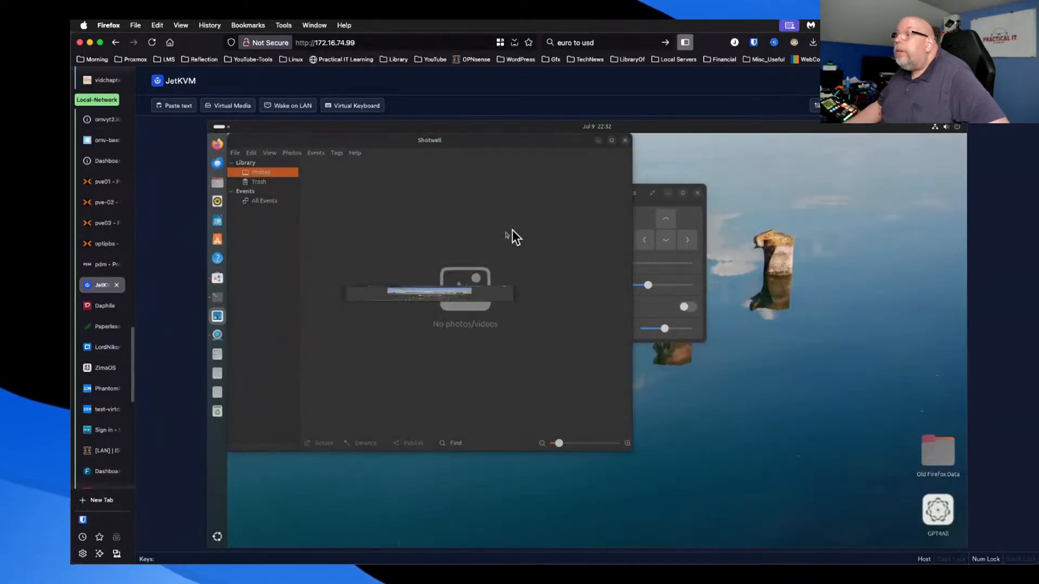
left_click(625, 141)
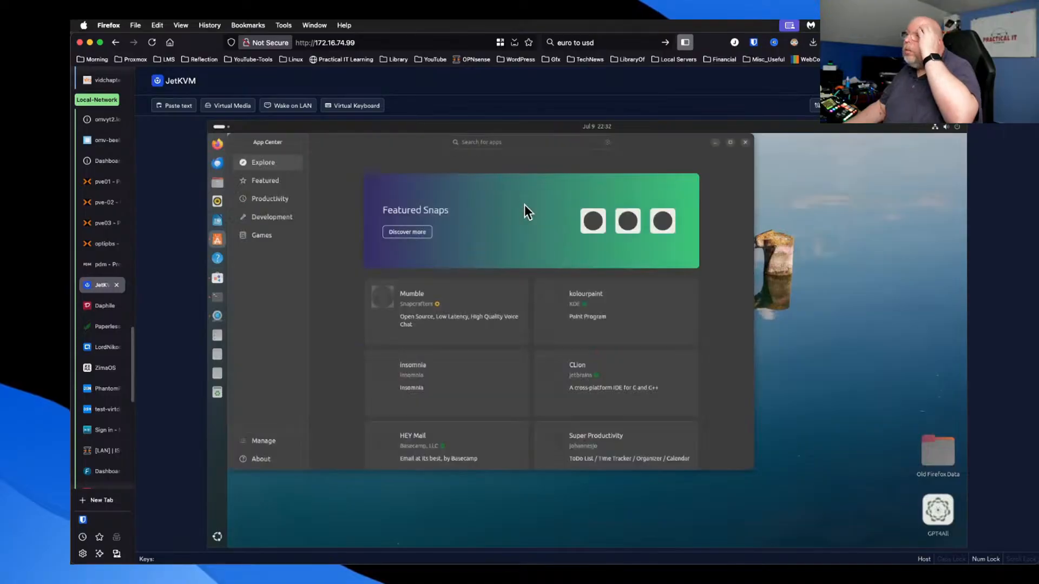
Search App Center for "photobooth".
left_click(529, 144)
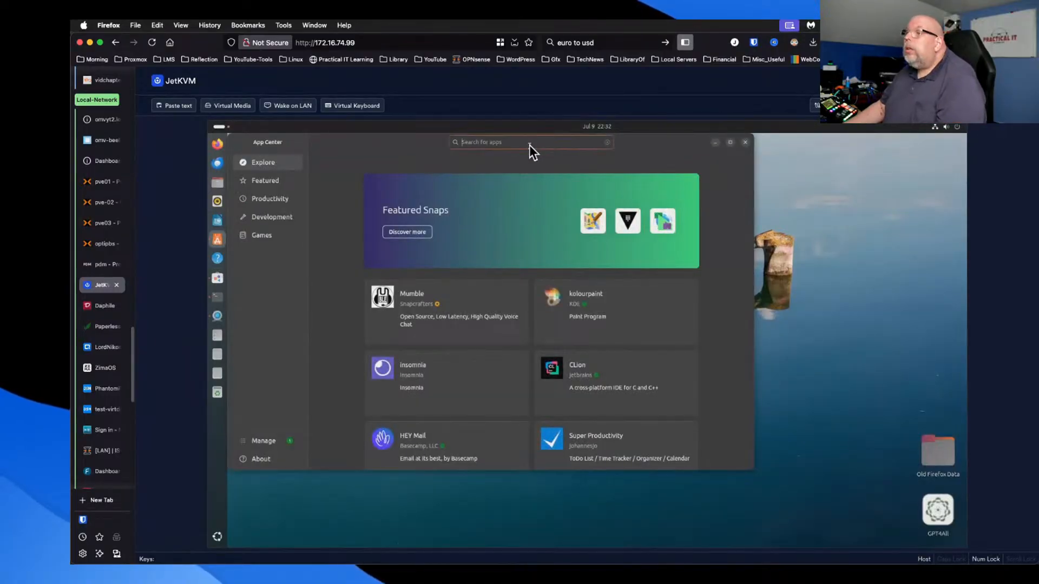
type("photo")
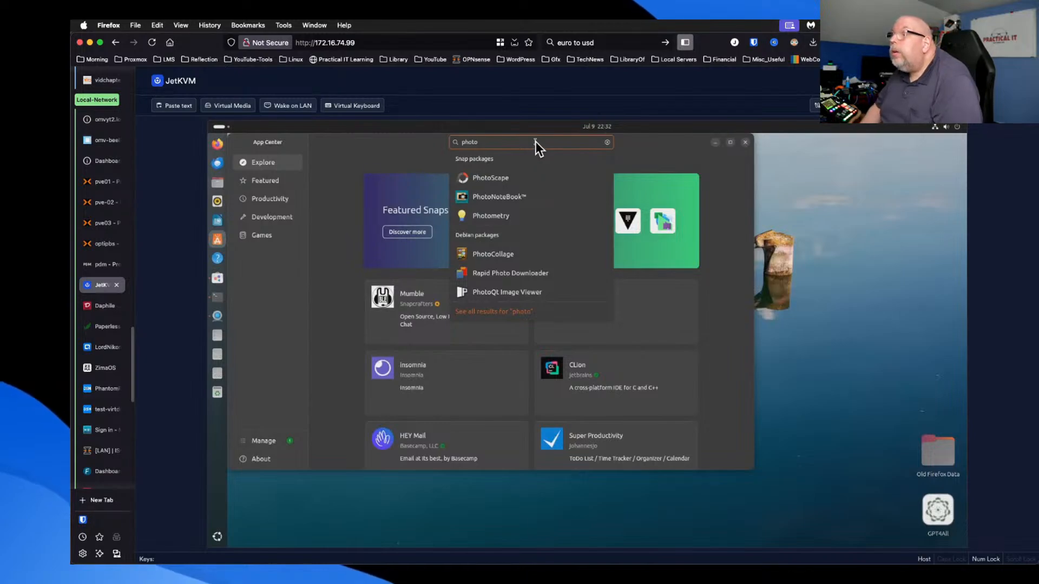
type("booth")
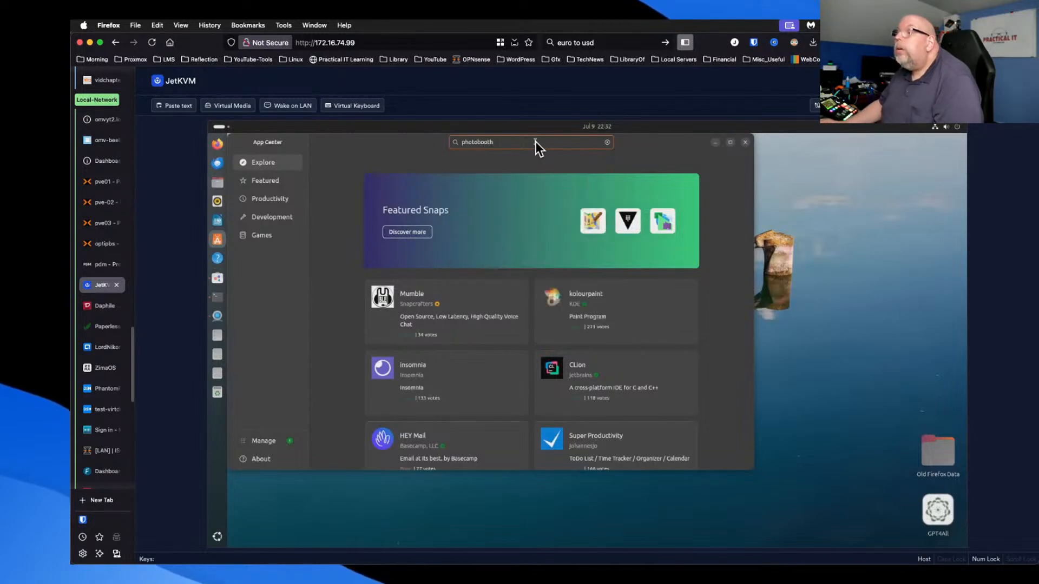
key("Return")
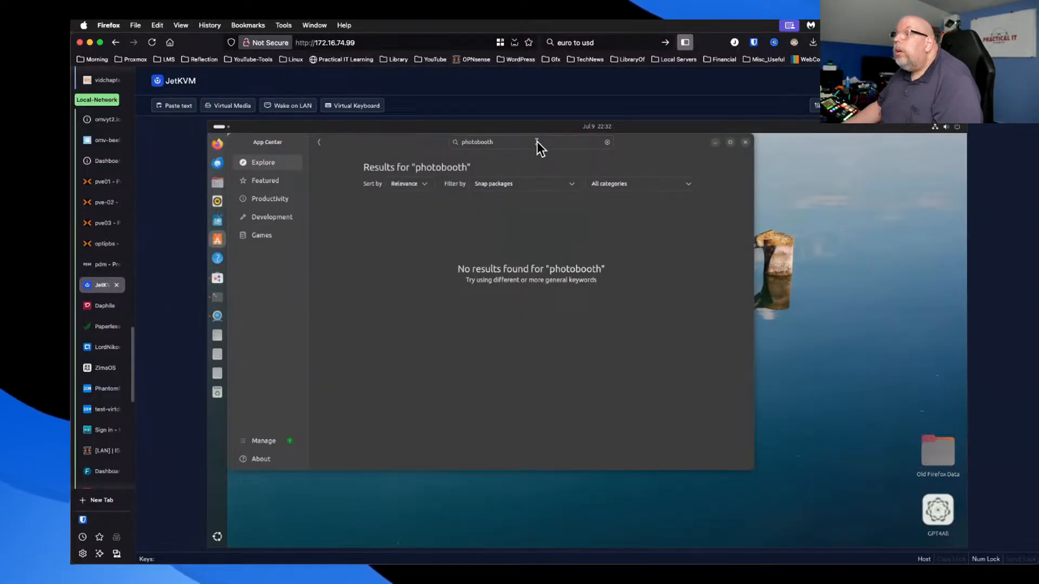
left_click(537, 141)
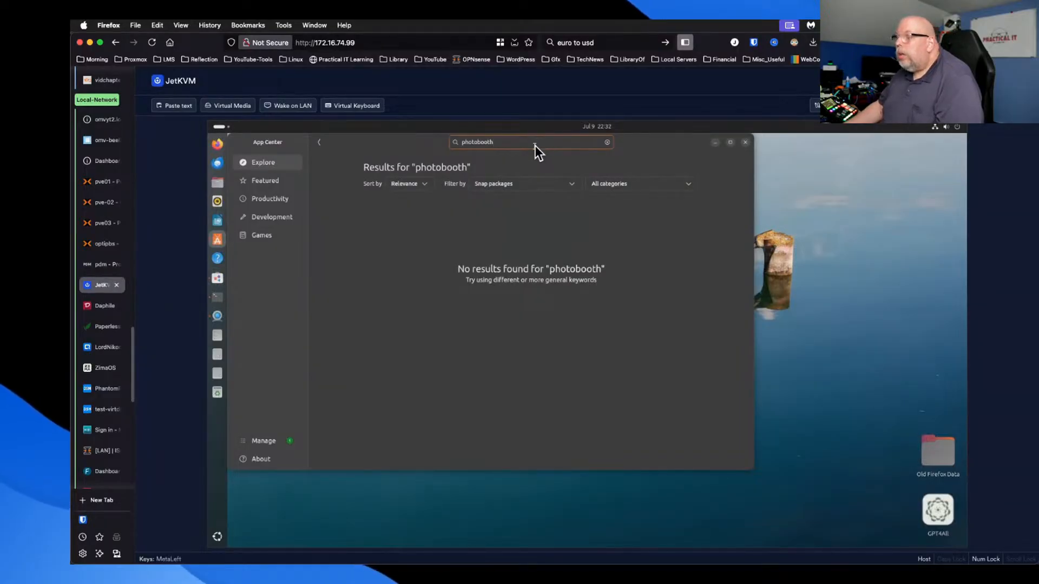
Look up "pho" in the Mac's Spotlight and search Ubuntu's activities overview for "cheese".
key("super")
type("pho")
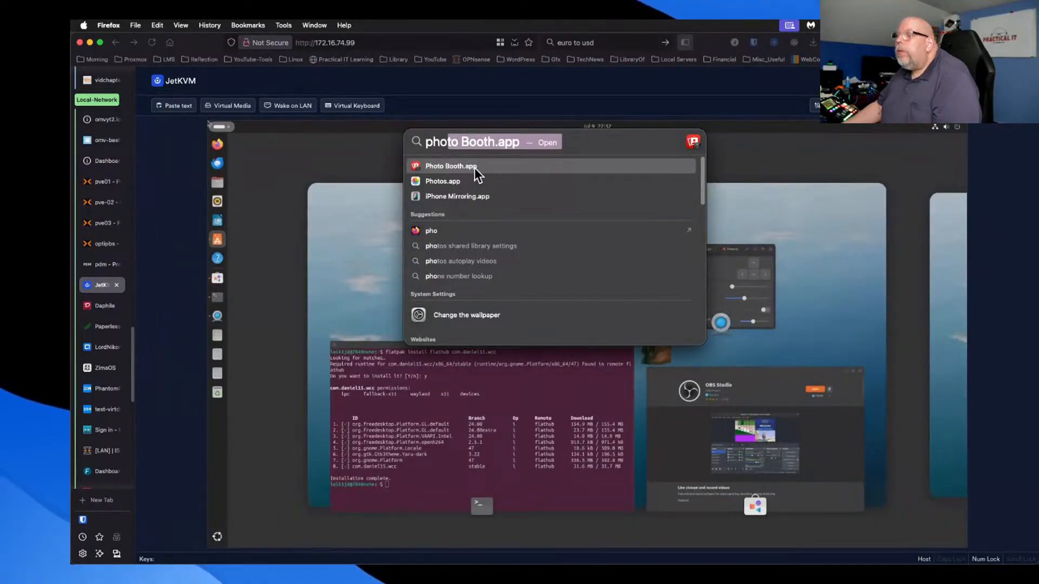
key("Escape")
key("Escape")
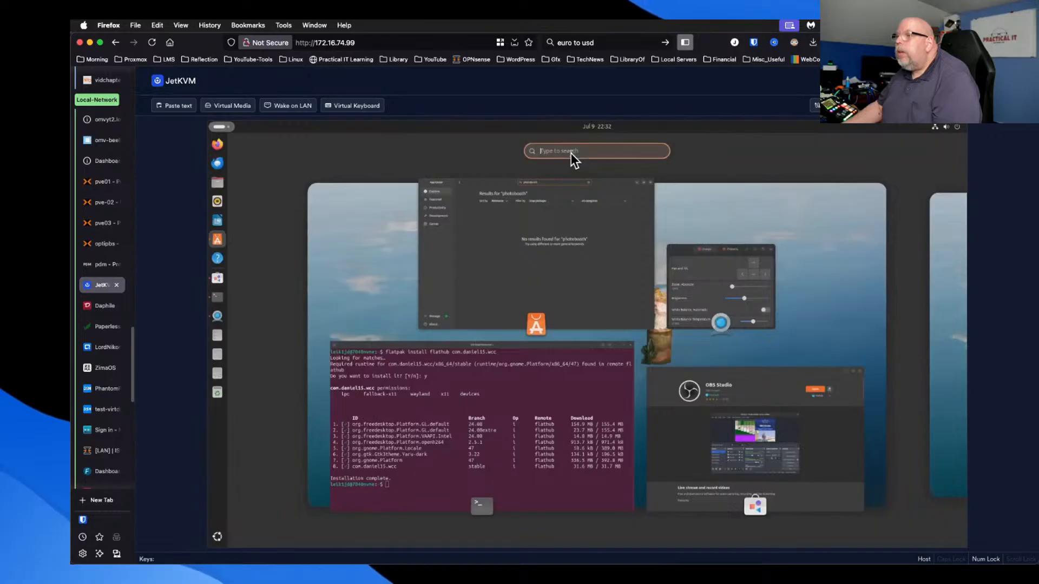
type("c")
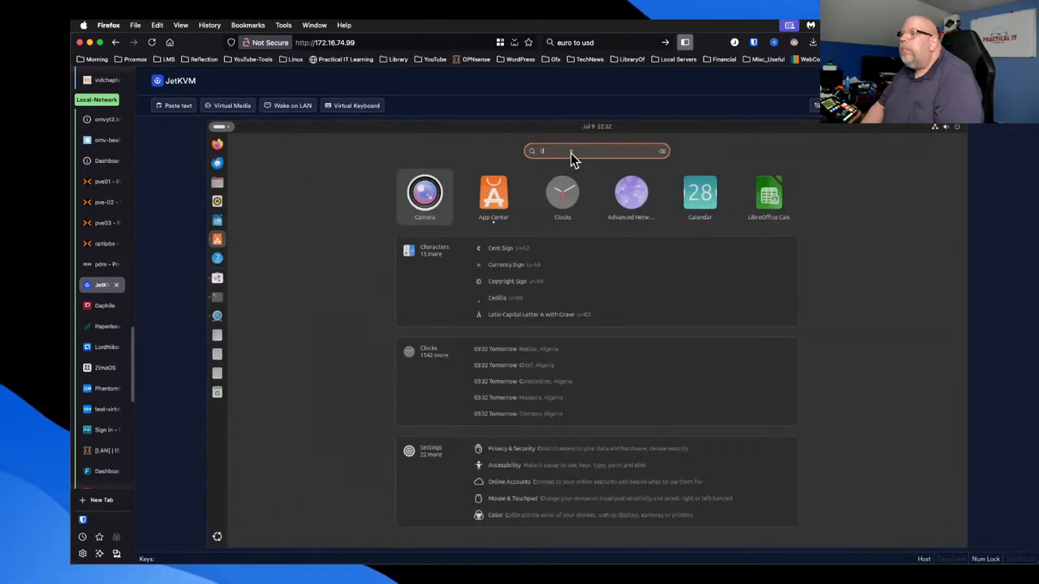
type("heese")
key("Escape")
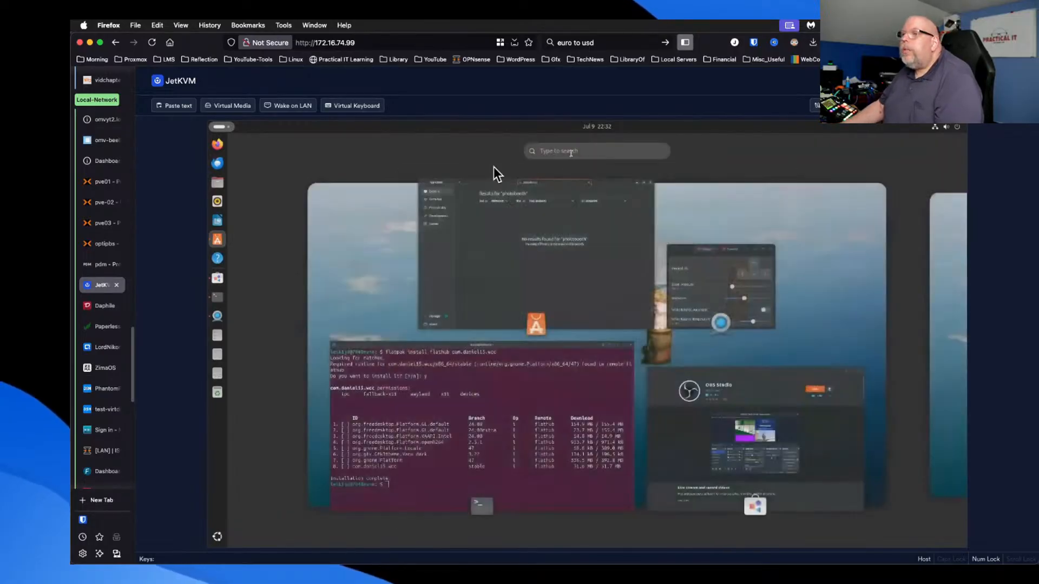
Return to App Center, search for "cheese" and open the details page of the Cheese webcam app.
left_click(488, 269)
double_click(514, 142)
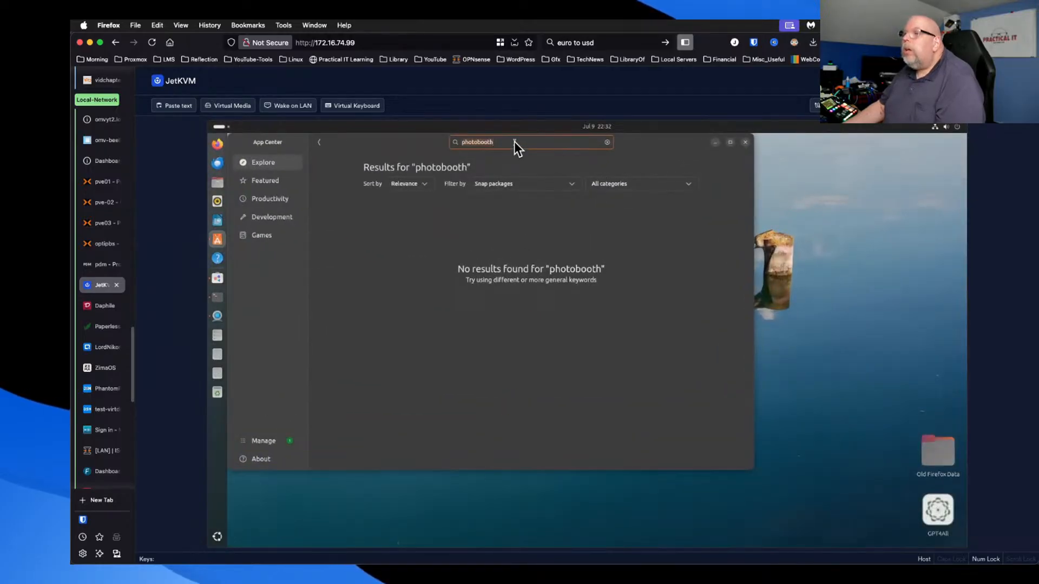
type("cheese")
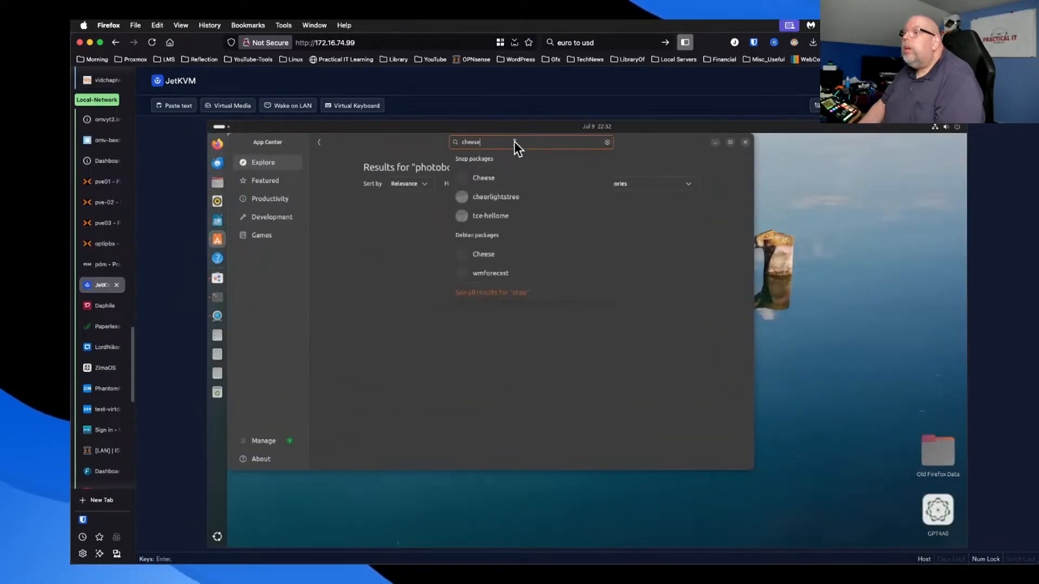
key("Return")
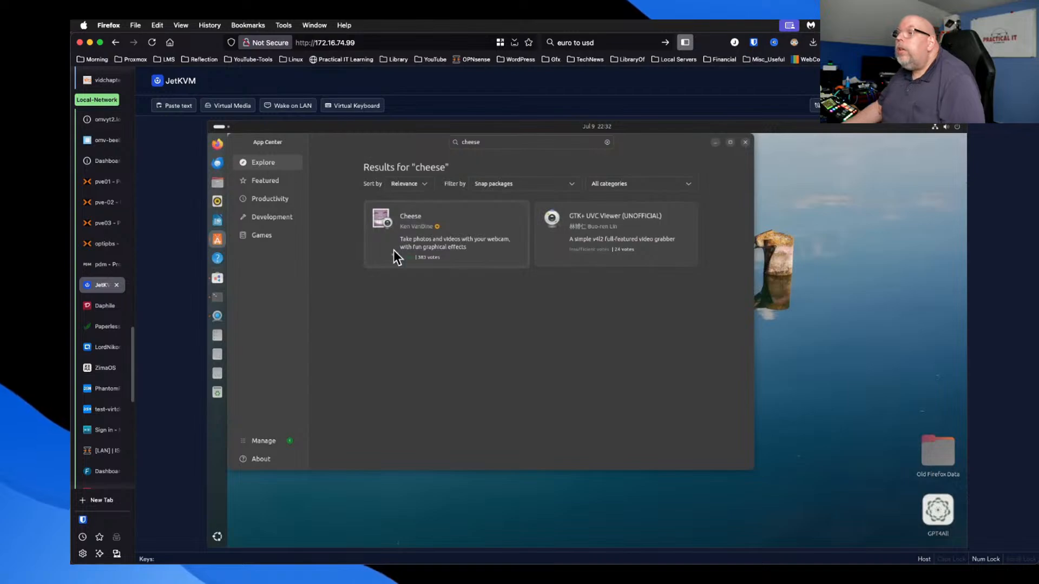
left_click(404, 225)
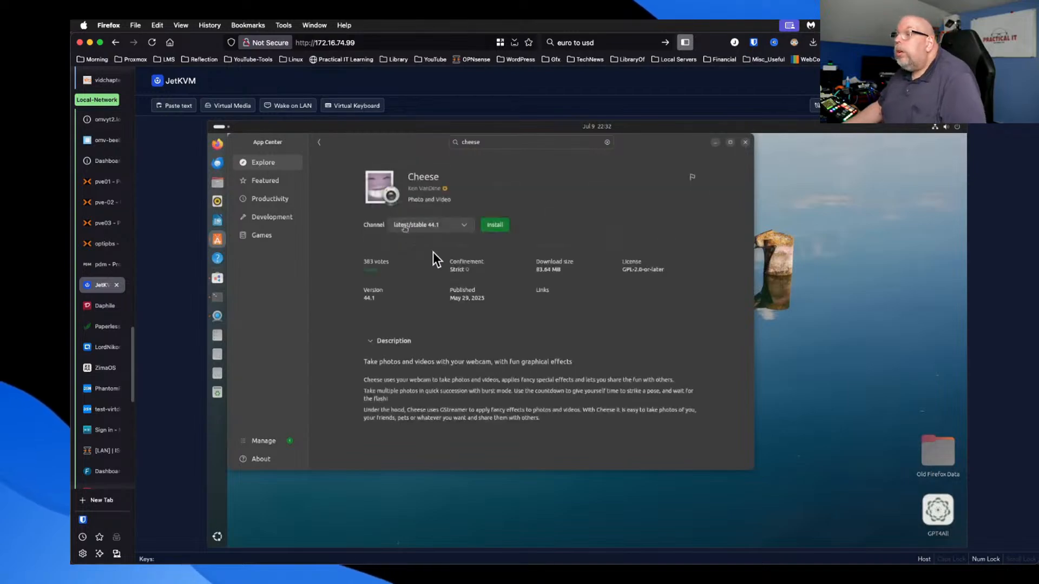
Install Cheese from the latest/stable 44.1 channel, authenticating with the account password, and launch it with App Center closed.
left_click(495, 227)
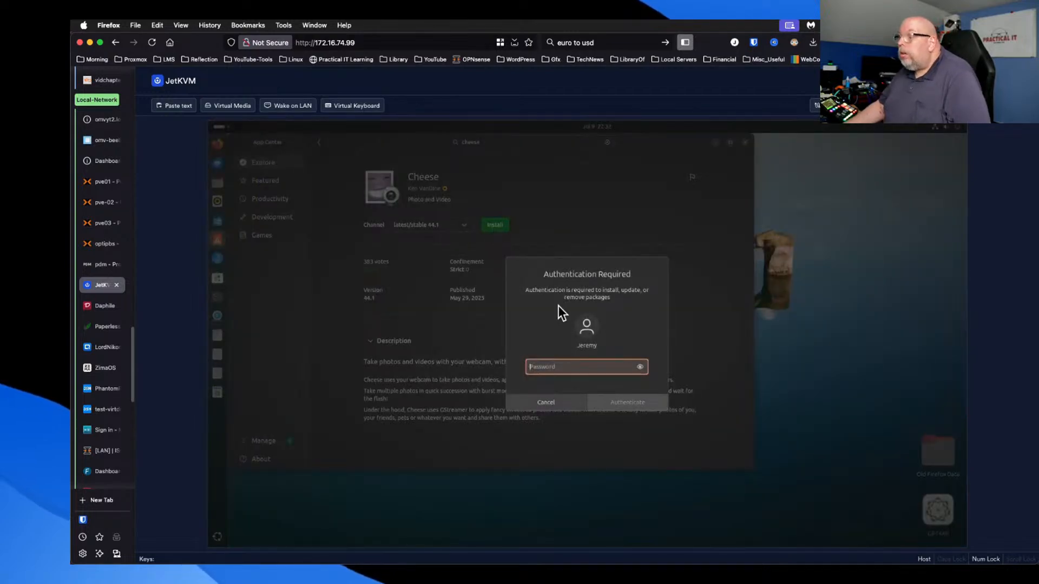
type("**********")
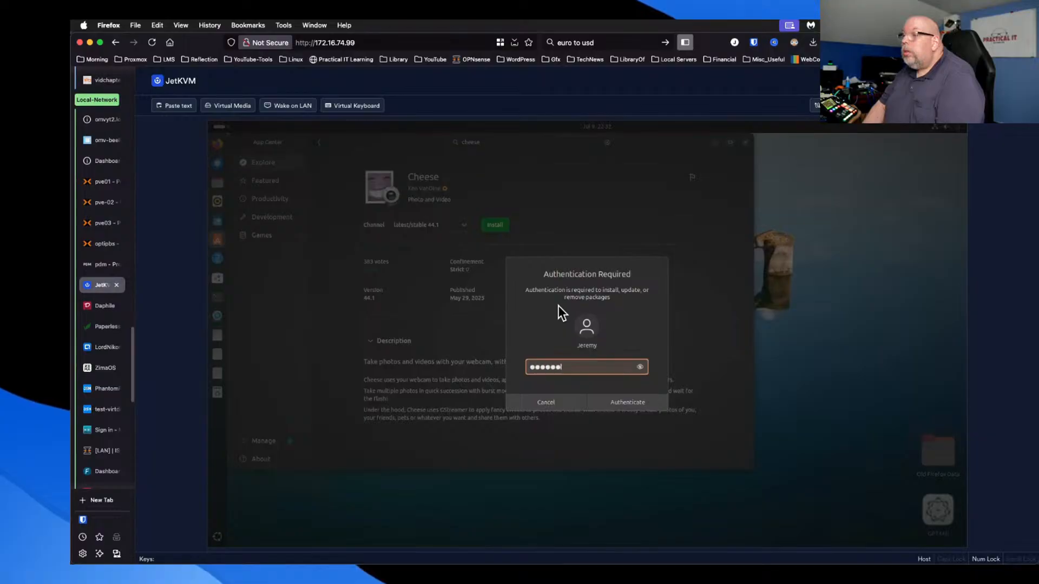
key("Return")
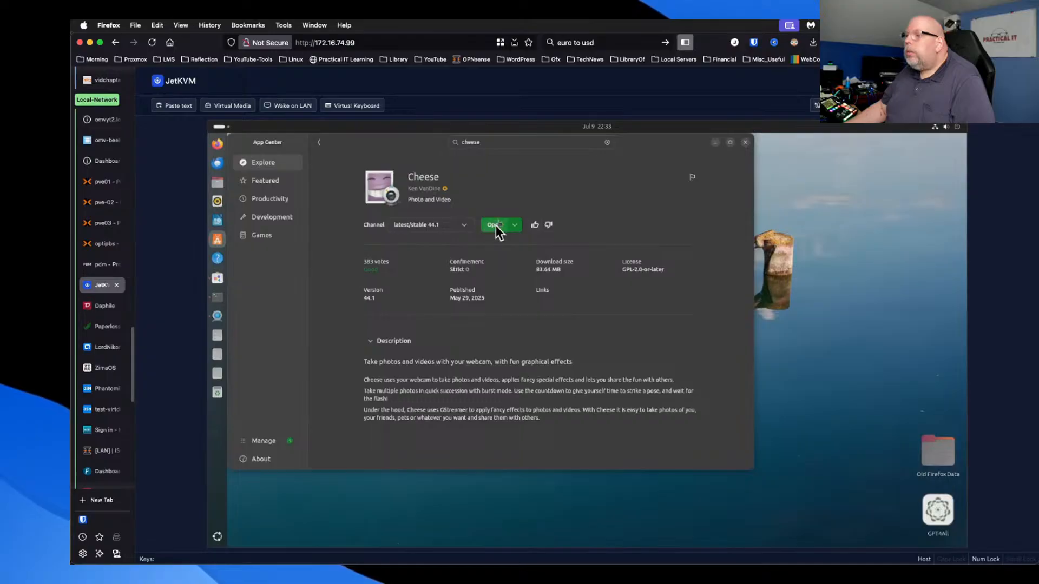
left_click(746, 143)
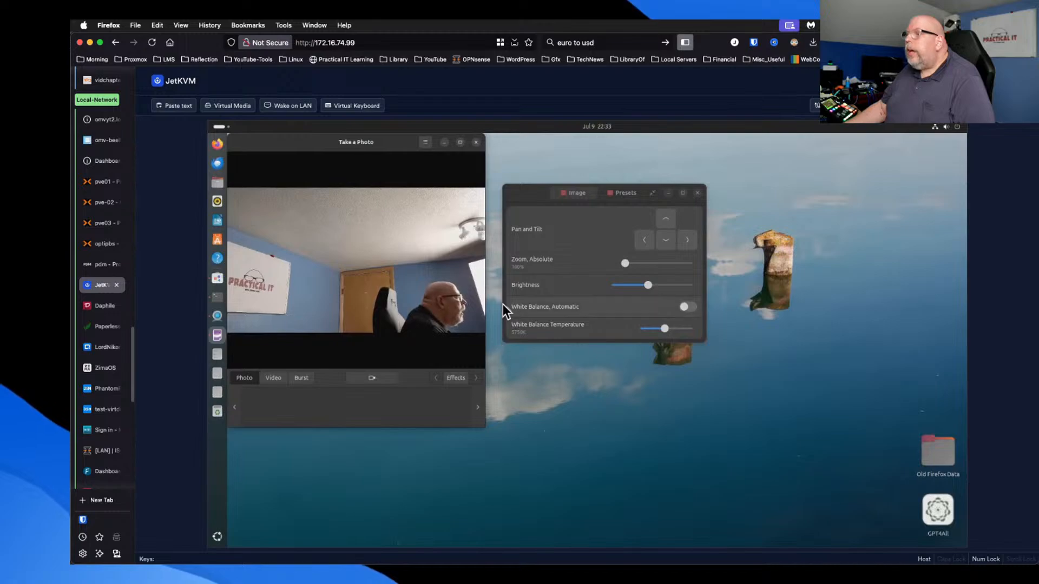
Pan the webcam left and right and tilt it down with WebCamControl while watching the Cheese preview.
left_click(648, 244)
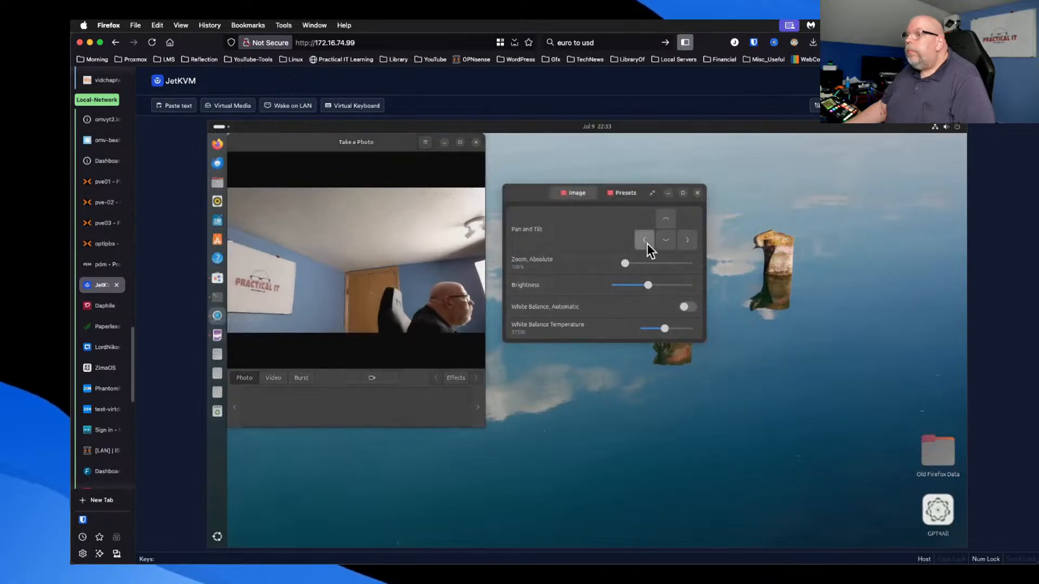
left_click(688, 240)
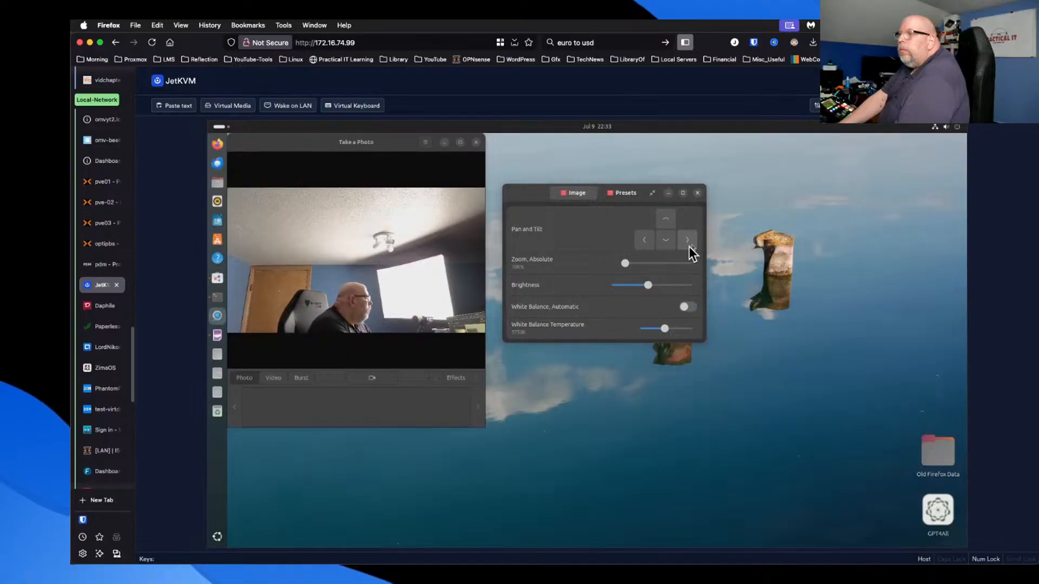
left_click(665, 240)
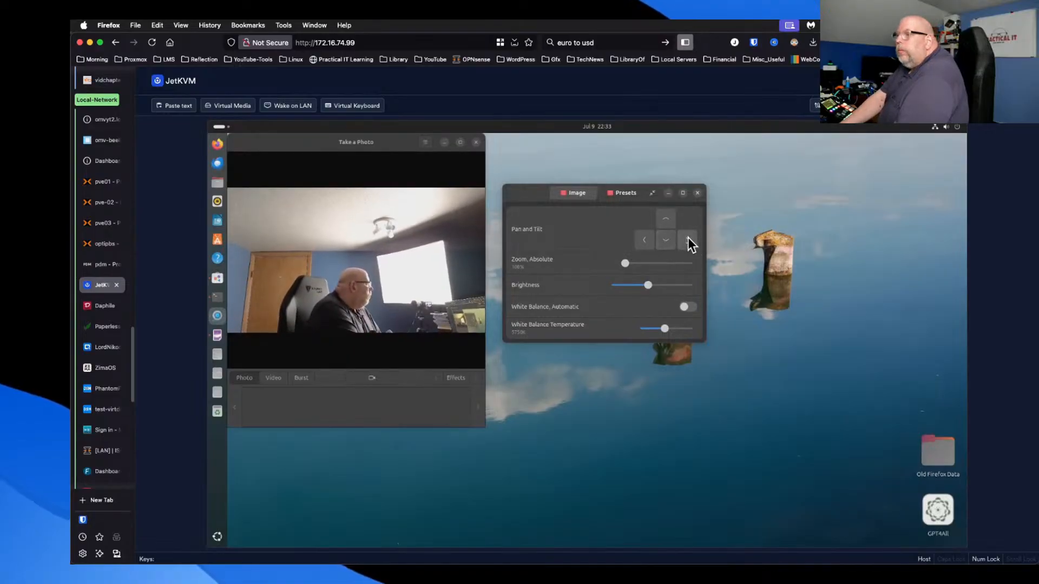
left_click(688, 239)
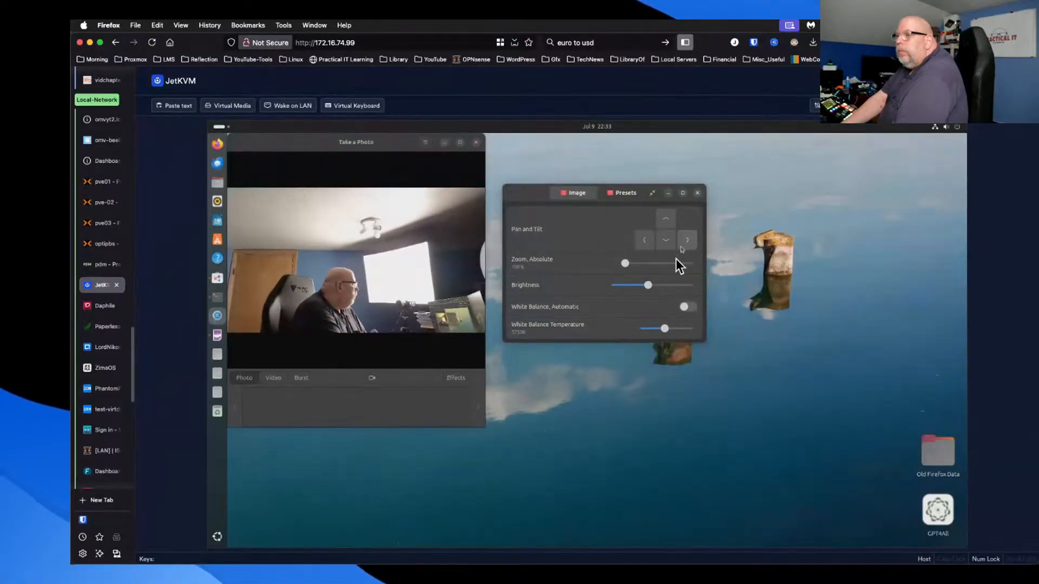
Zoom the webcam in to about 141% and tilt it up and back down while watching the Cheese preview.
left_click_drag(625, 264, 634, 263)
left_click(666, 220)
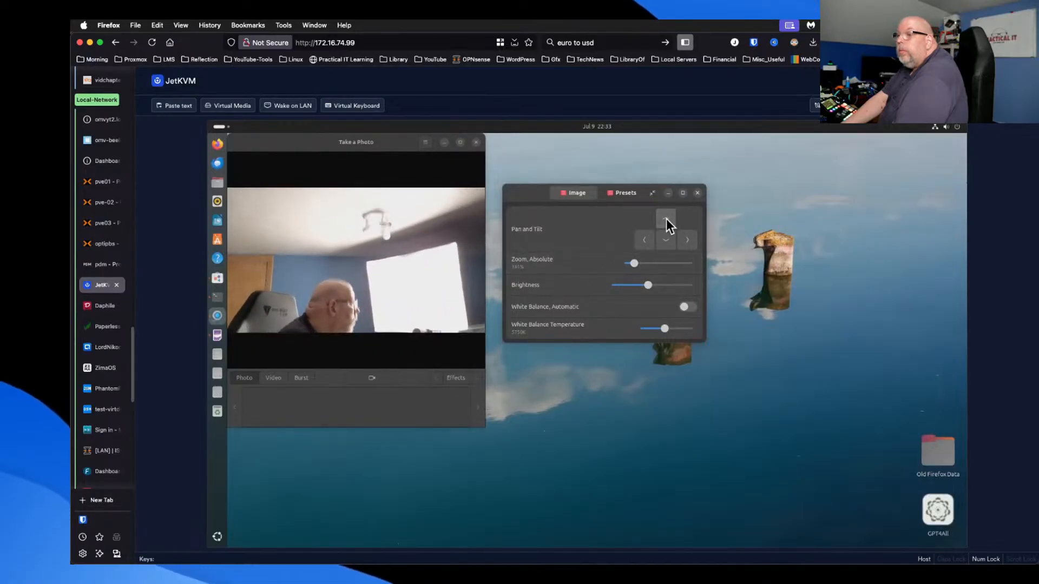
left_click(666, 240)
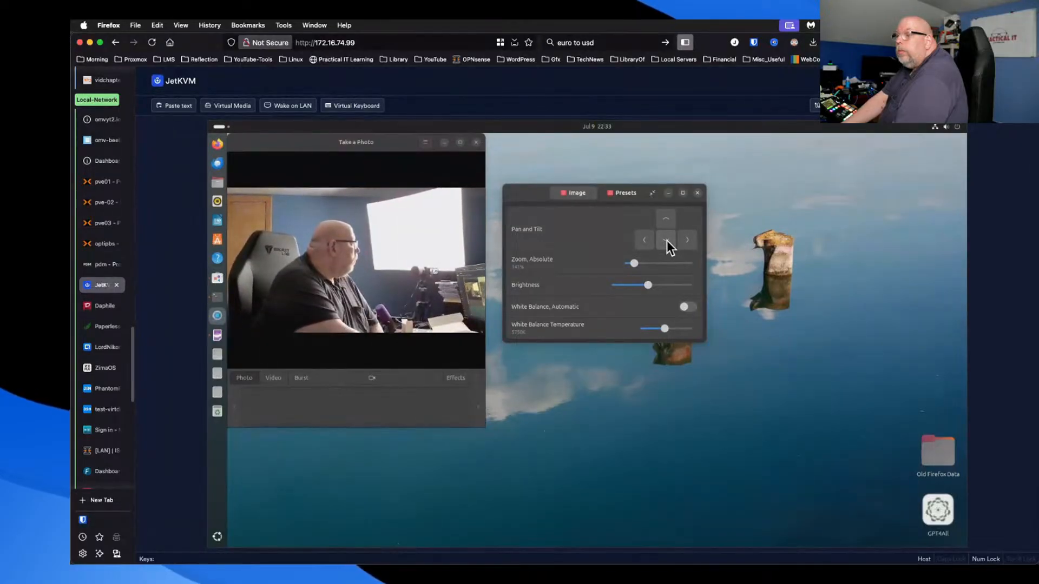
Move the Cheese window to the other side of the desktop, switch it to Burst mode and take a burst of photos.
left_click_drag(320, 144, 754, 147)
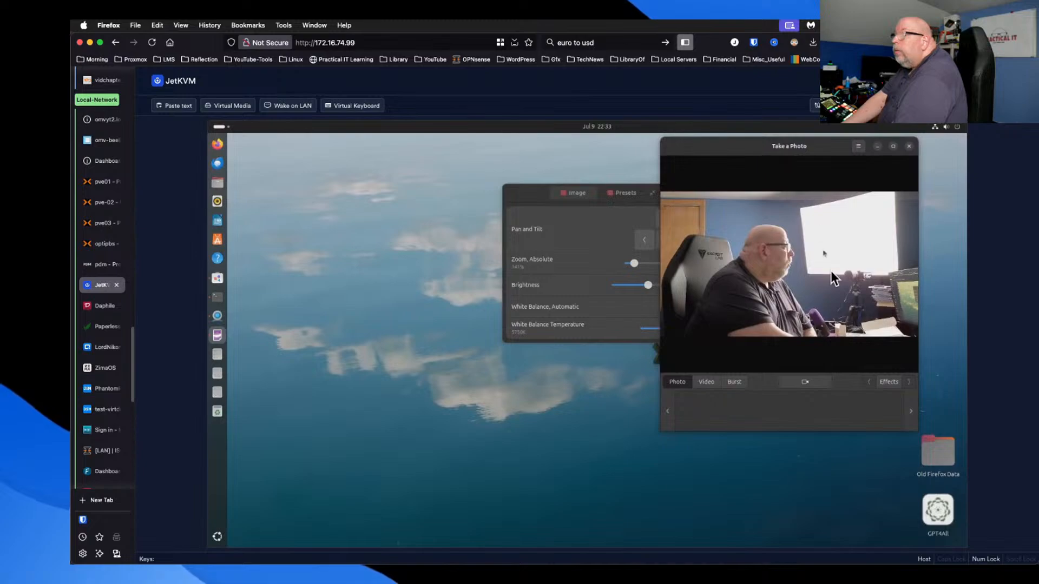
left_click(736, 382)
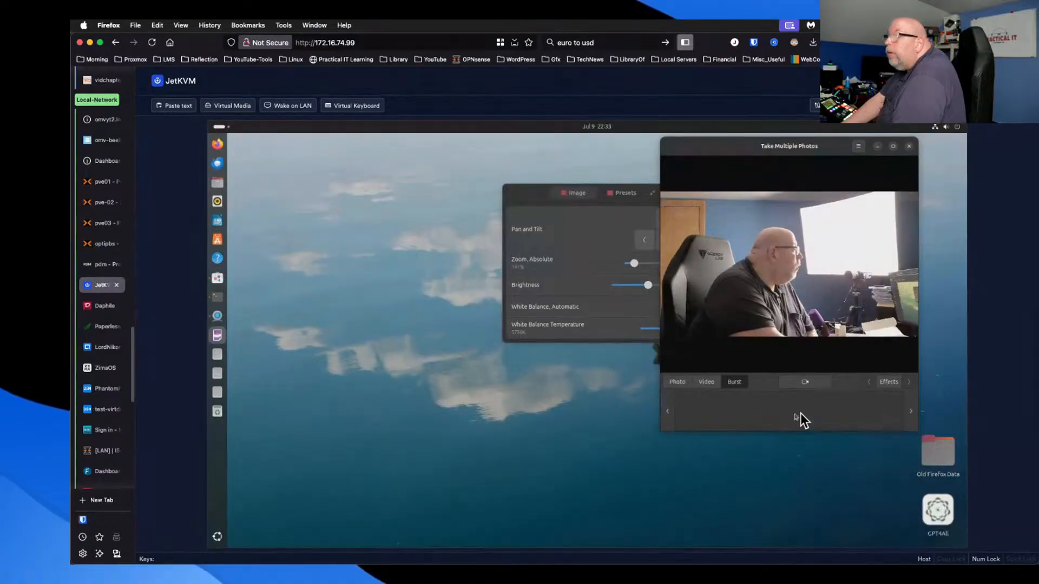
left_click(804, 383)
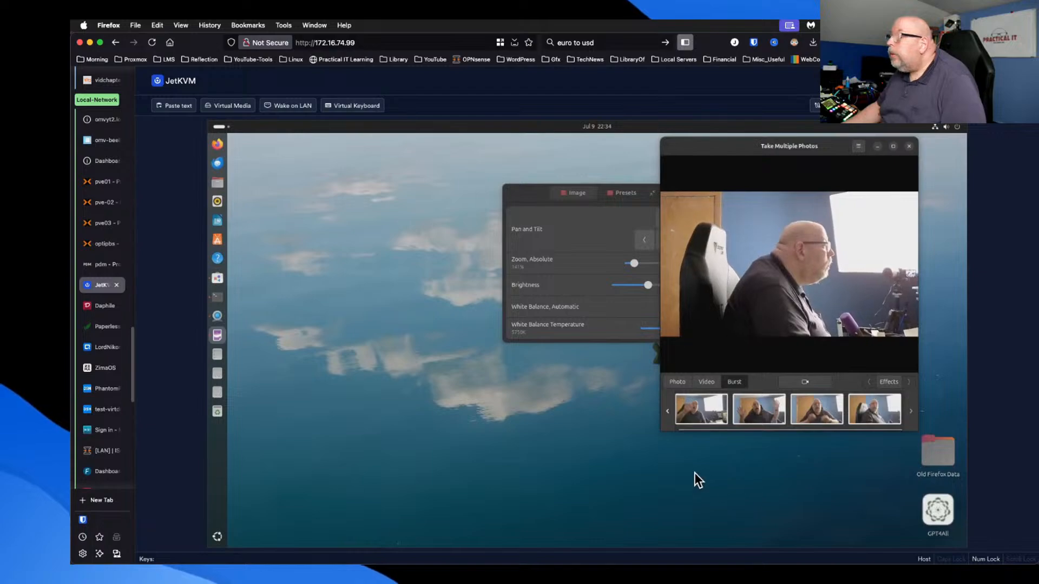
View the first and second burst photos from the Cheese thumbnails in Image Viewer, closing each one after viewing.
double_click(702, 414)
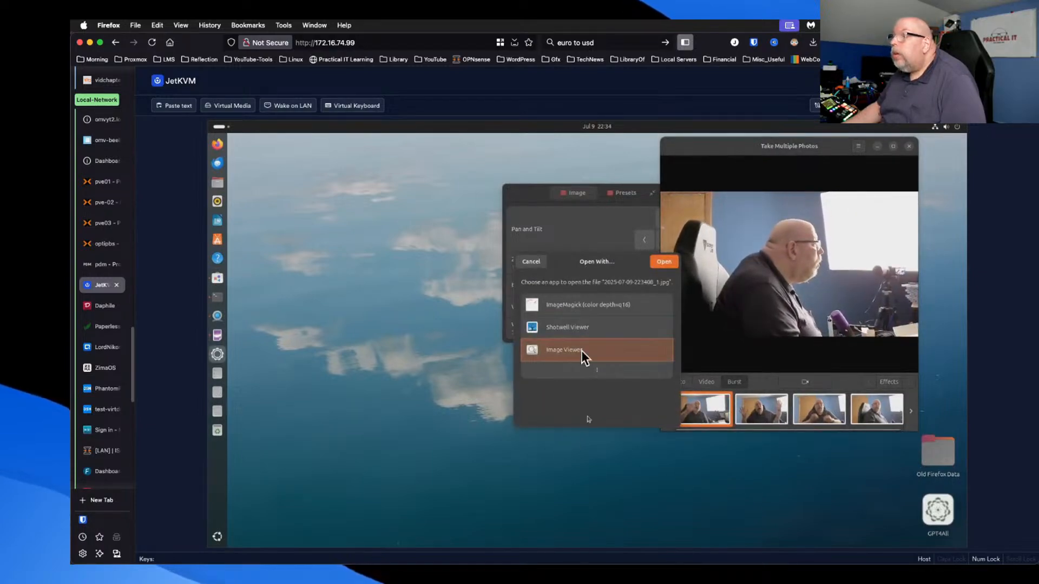
left_click(659, 263)
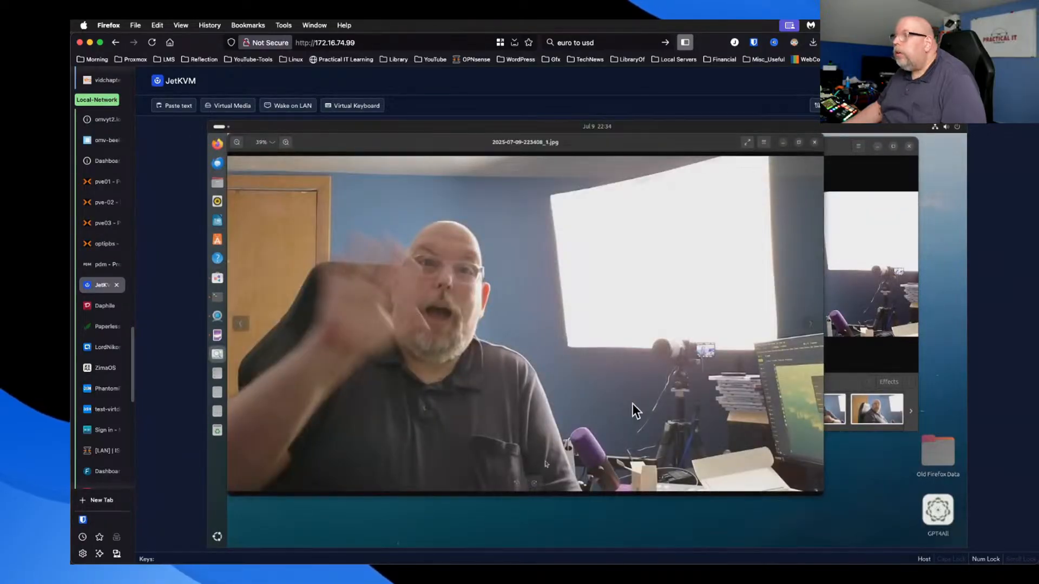
left_click(815, 144)
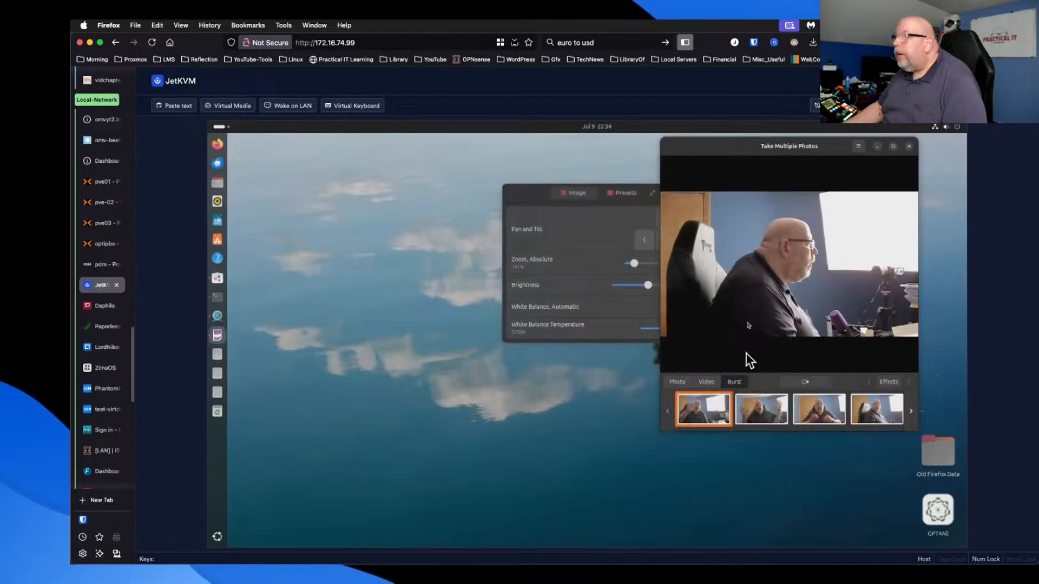
double_click(757, 412)
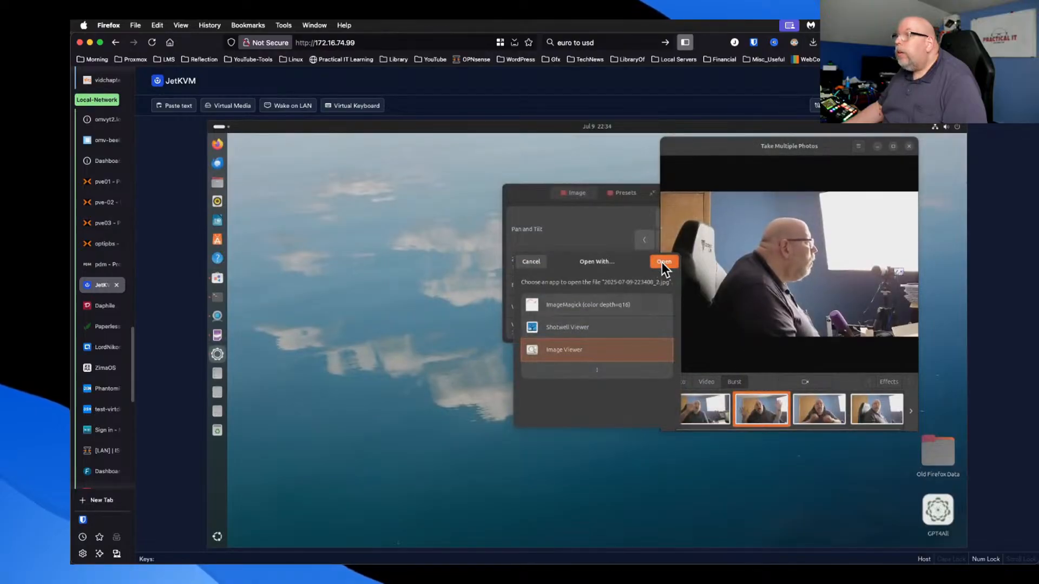
left_click(662, 263)
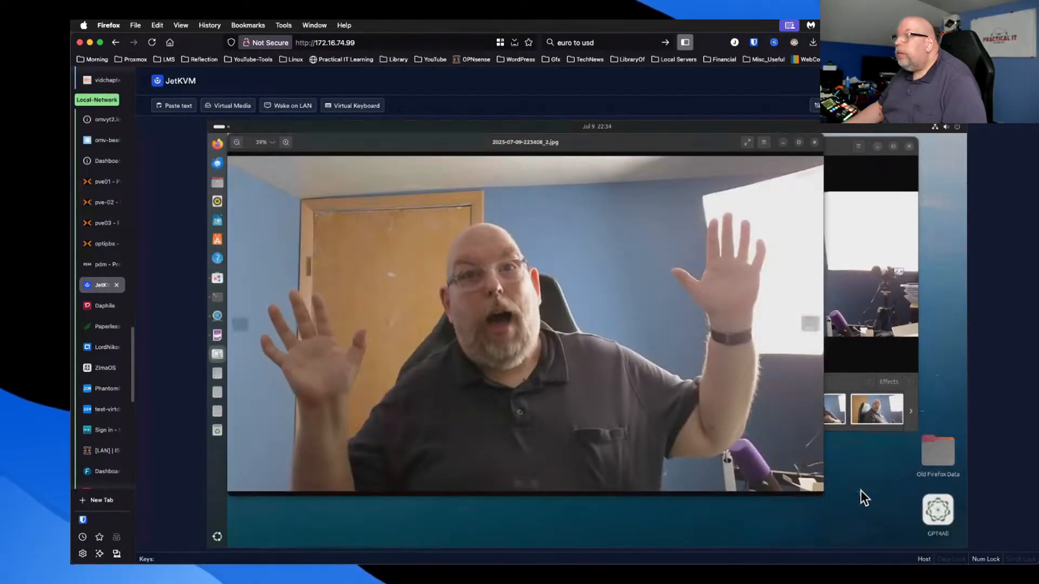
left_click(812, 143)
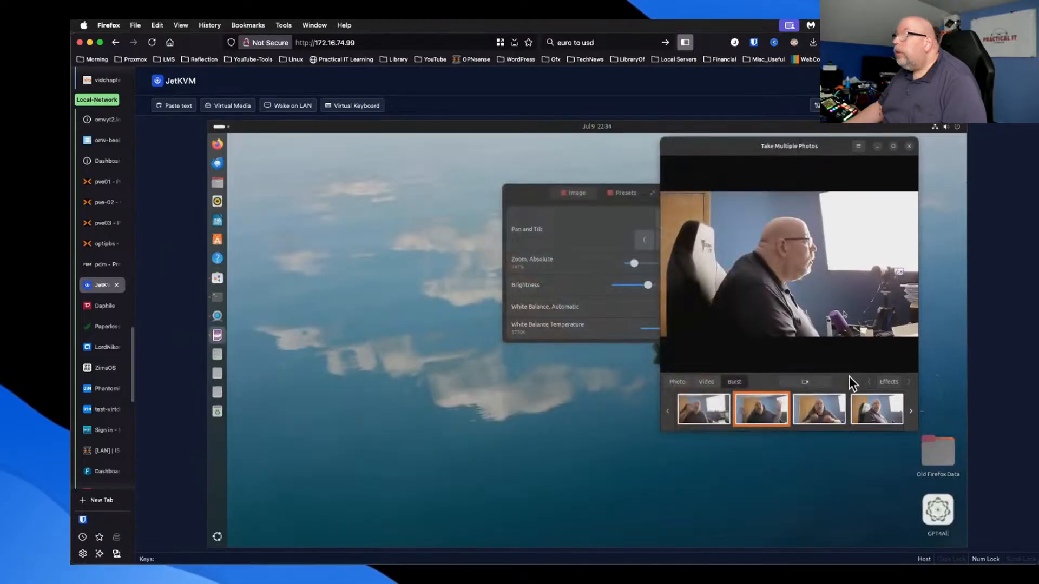
View the third and fourth burst photos in Image Viewer, closing each one after viewing.
double_click(826, 409)
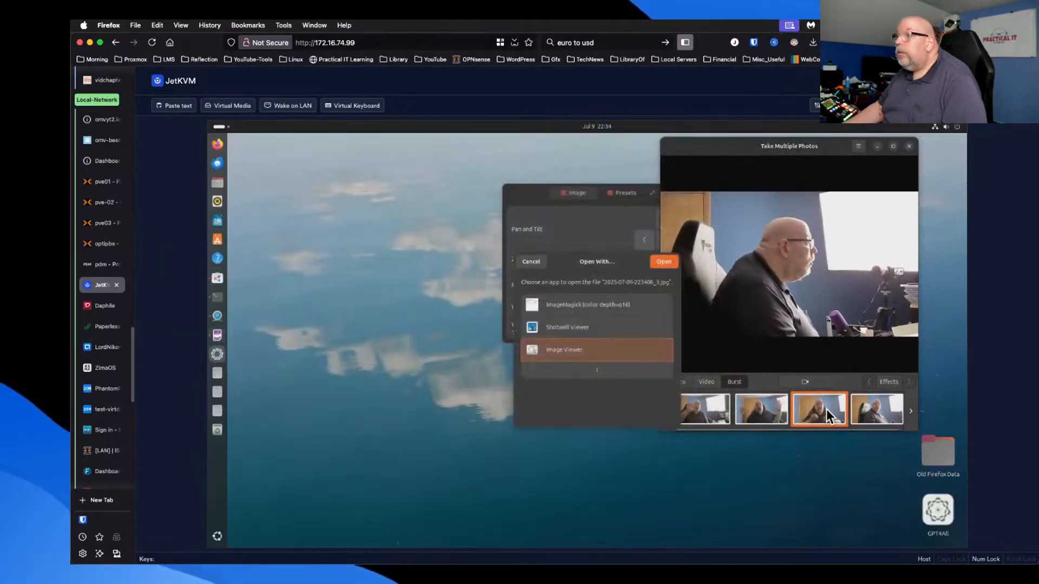
left_click(664, 263)
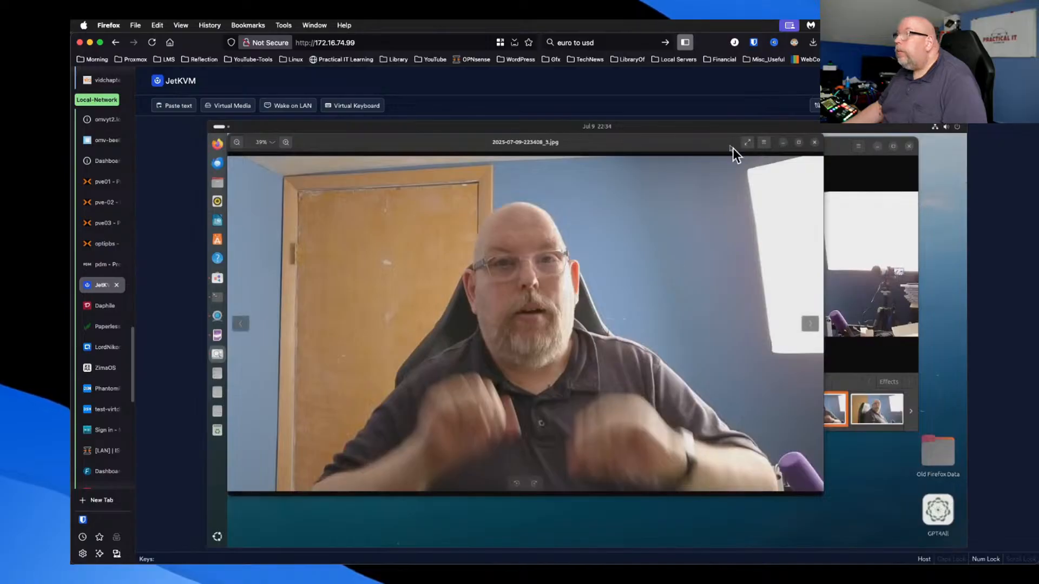
left_click(814, 143)
double_click(883, 414)
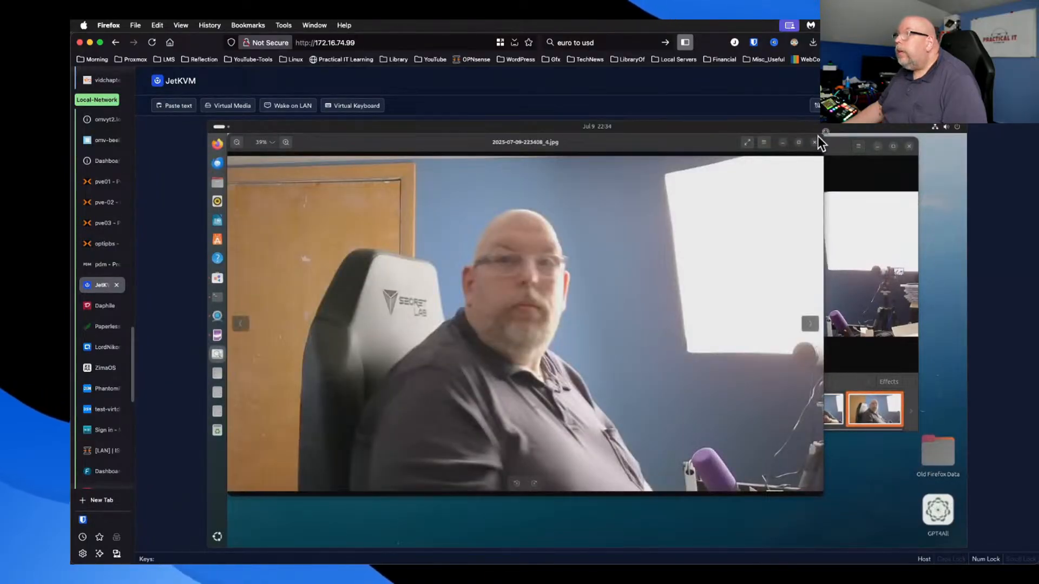
left_click(813, 144)
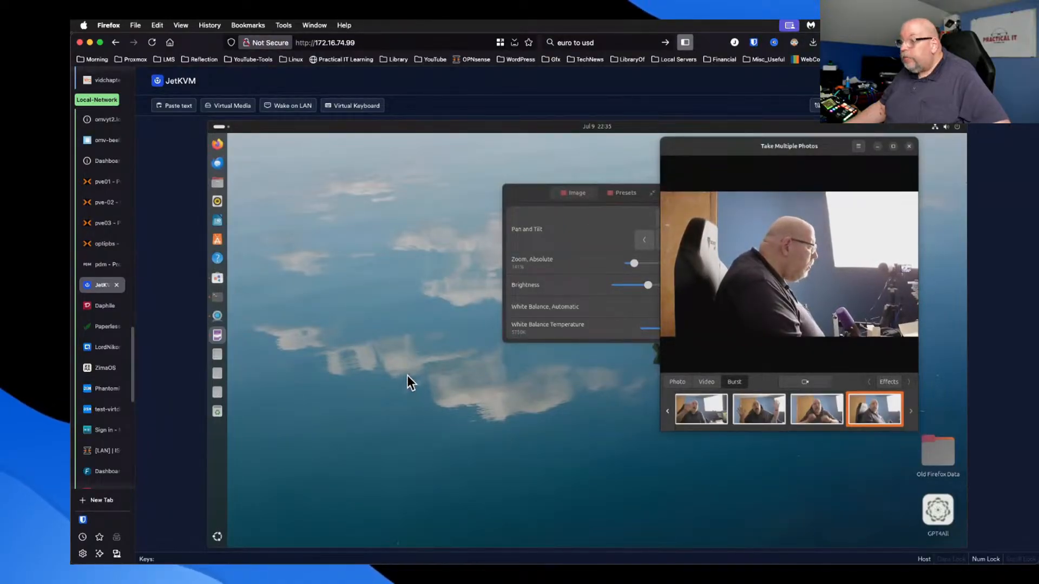
Close WebCamControl and Cheese to leave the Ubuntu desktop clear.
left_click(536, 192)
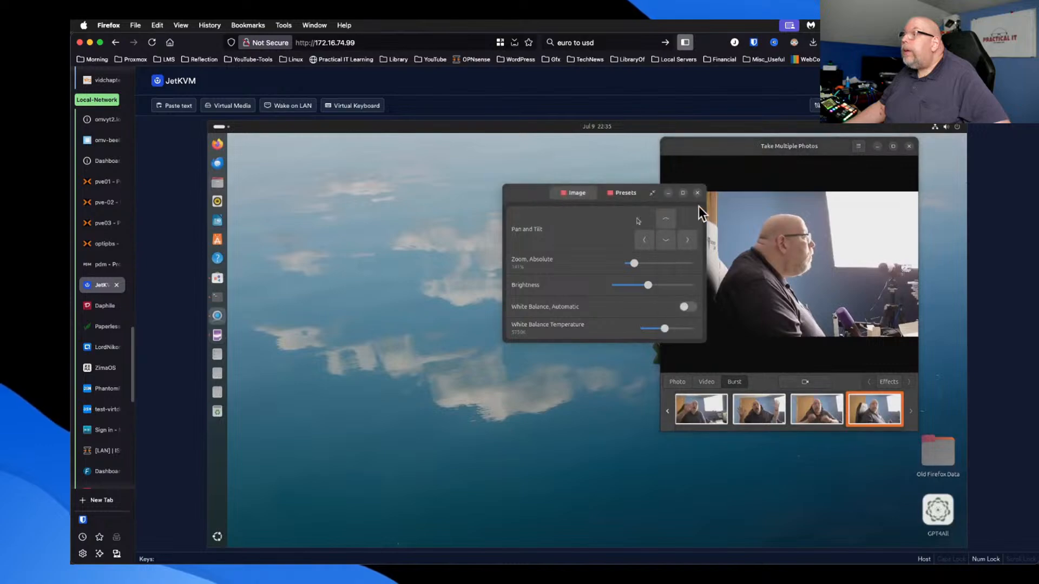
left_click(695, 194)
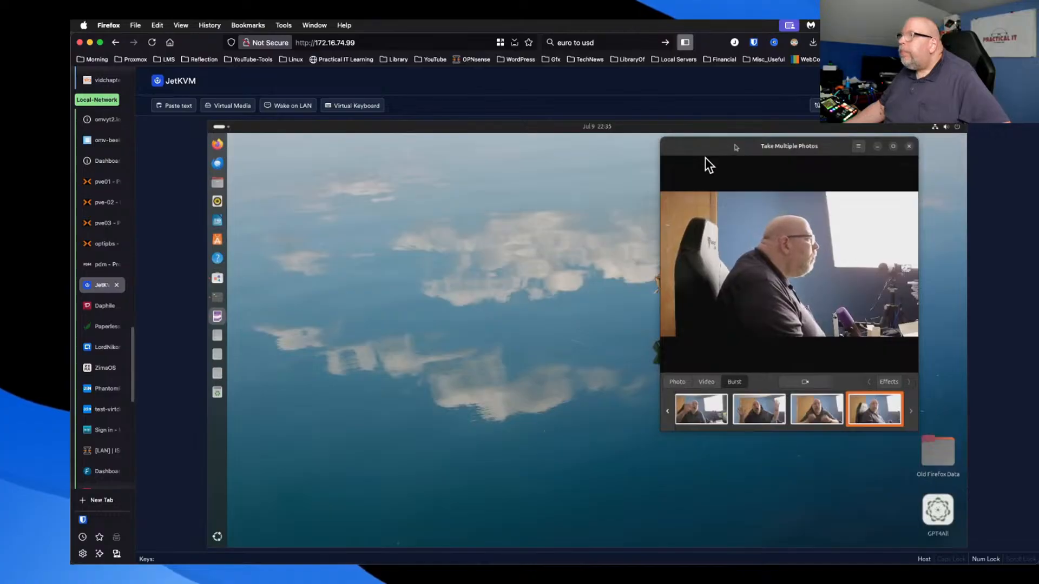
left_click_drag(732, 144, 567, 191)
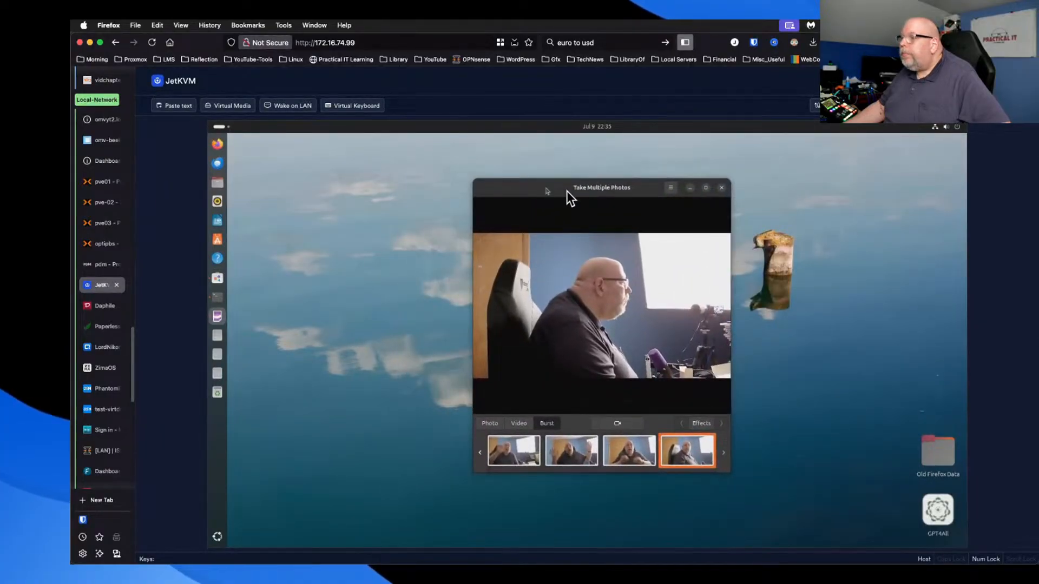
left_click(722, 188)
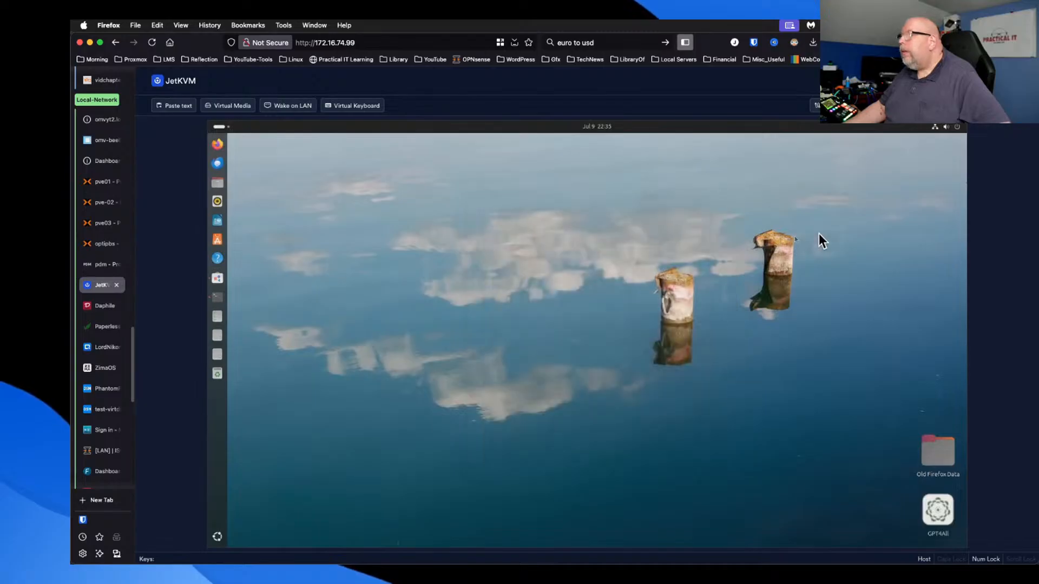